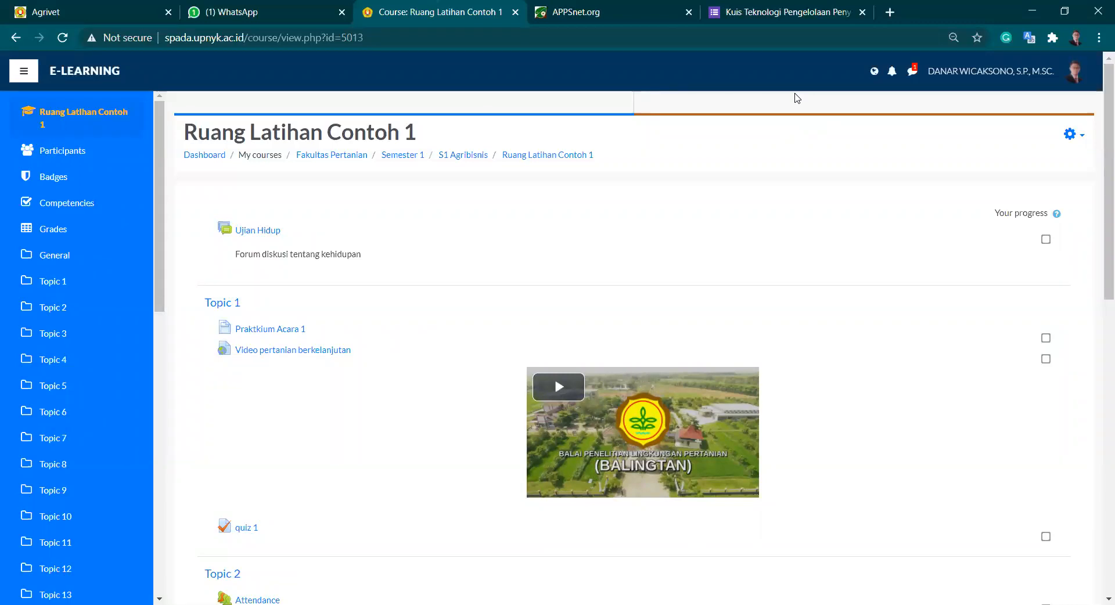
# Turn on course editing and rename the Topic 8 section to UJIAN TENGAH SEMESTER
pyautogui.click(1081, 139)
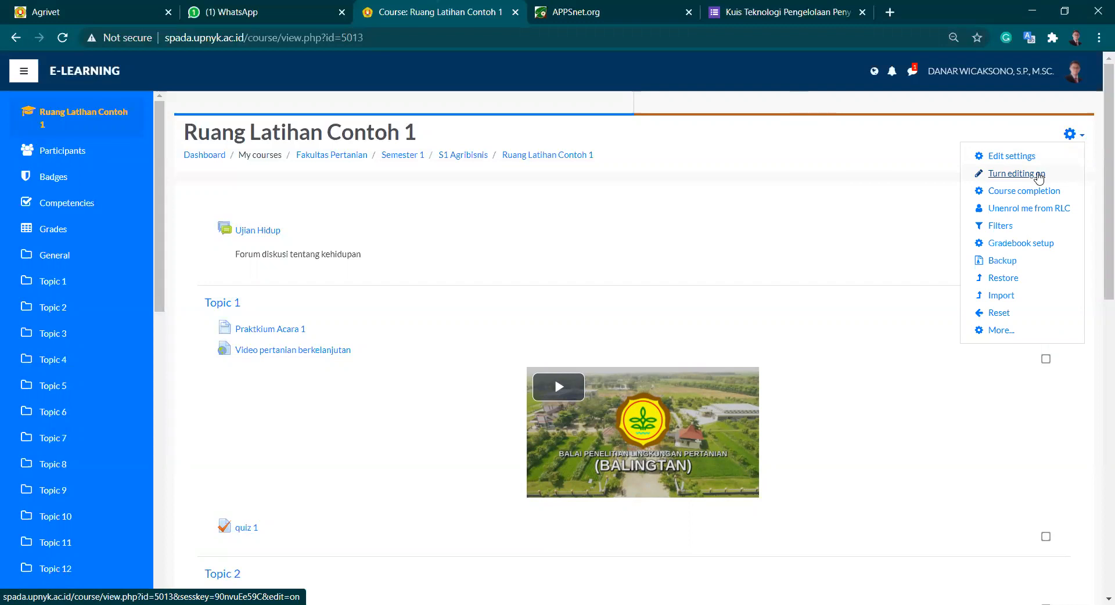
pyautogui.click(1039, 174)
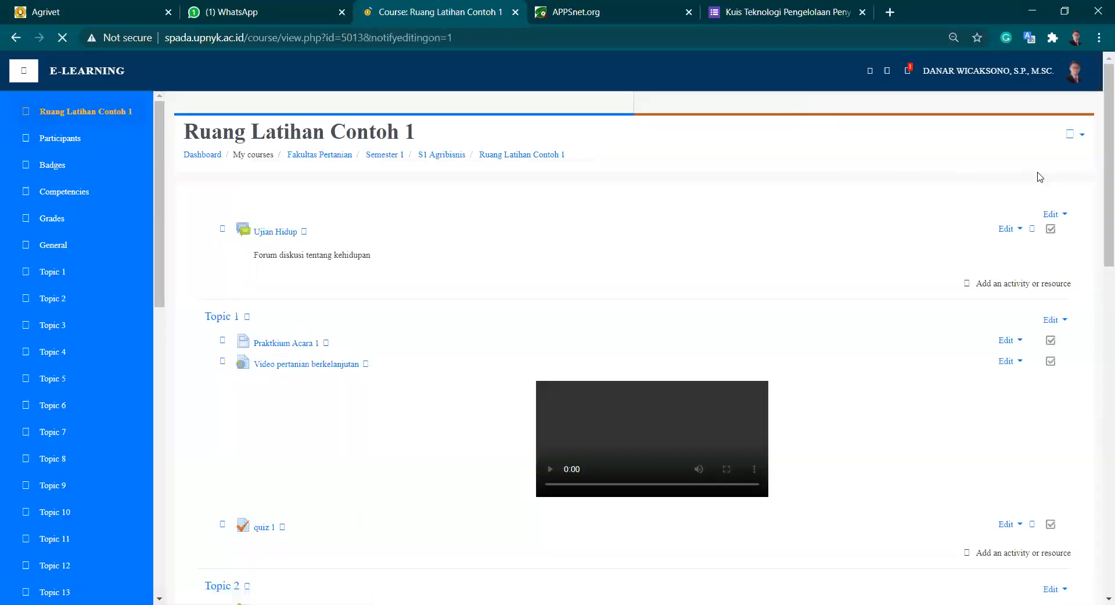
pyautogui.scroll(-12, 1038, 177)
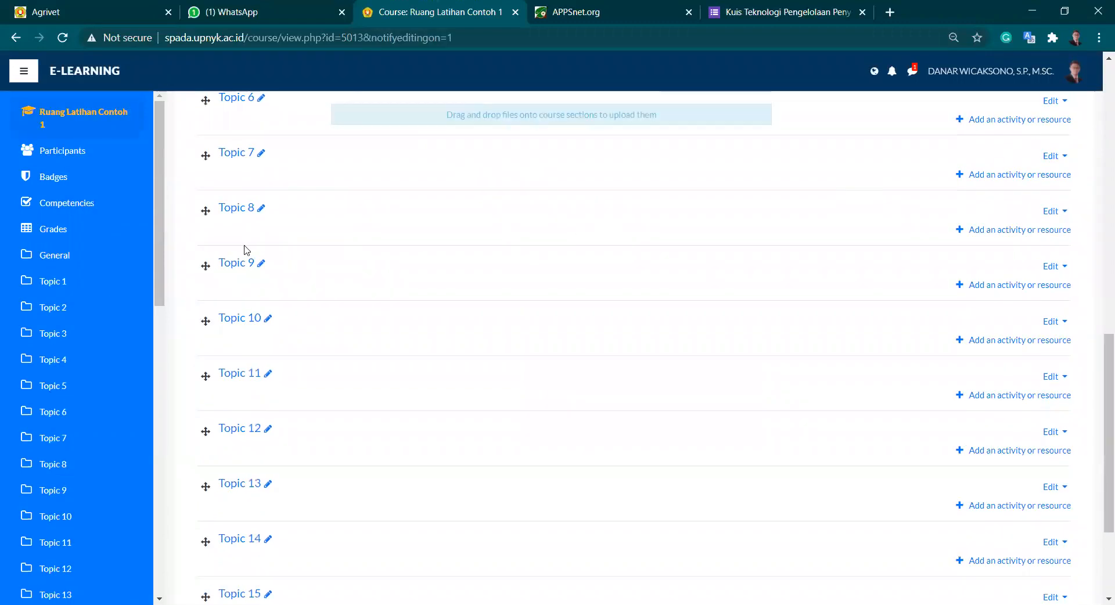
pyautogui.click(261, 210)
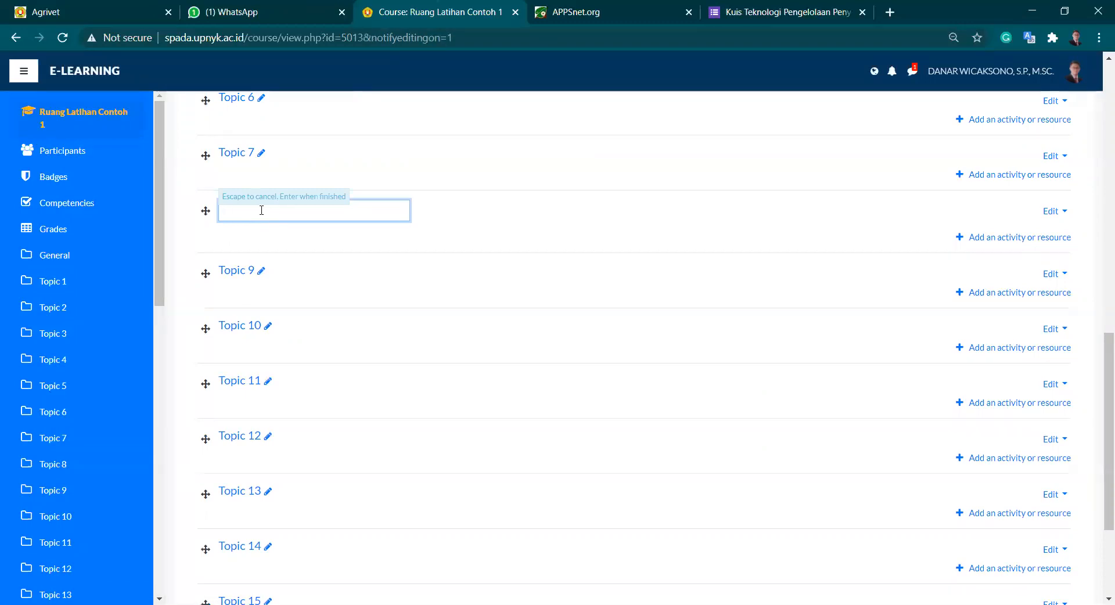
pyautogui.write('UJIAN T')
pyautogui.write('INGA')
pyautogui.write('H SEMESTER')
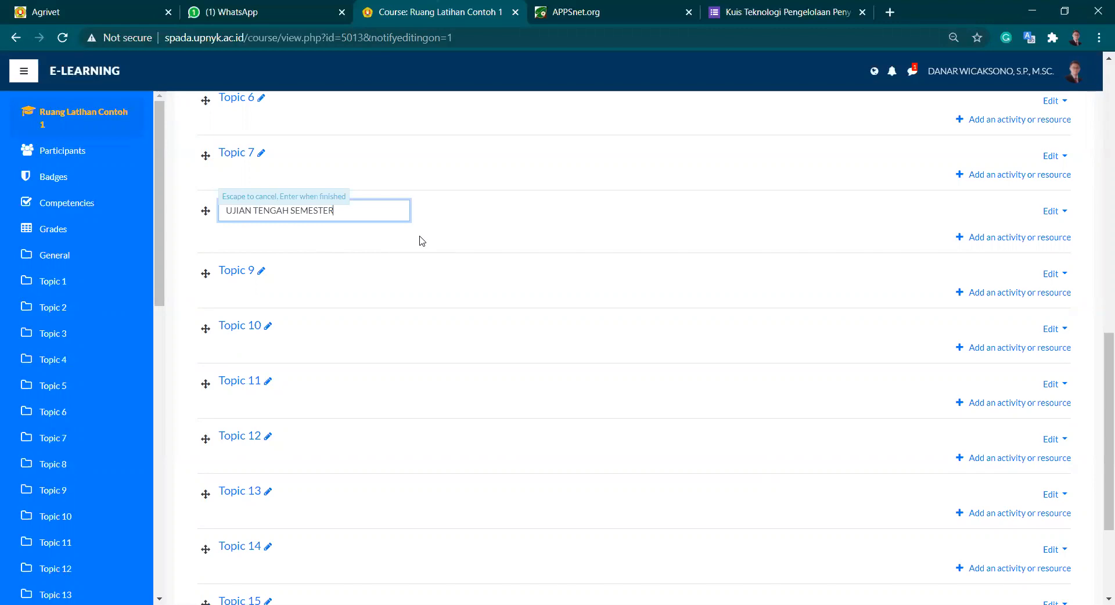
pyautogui.press('Return')
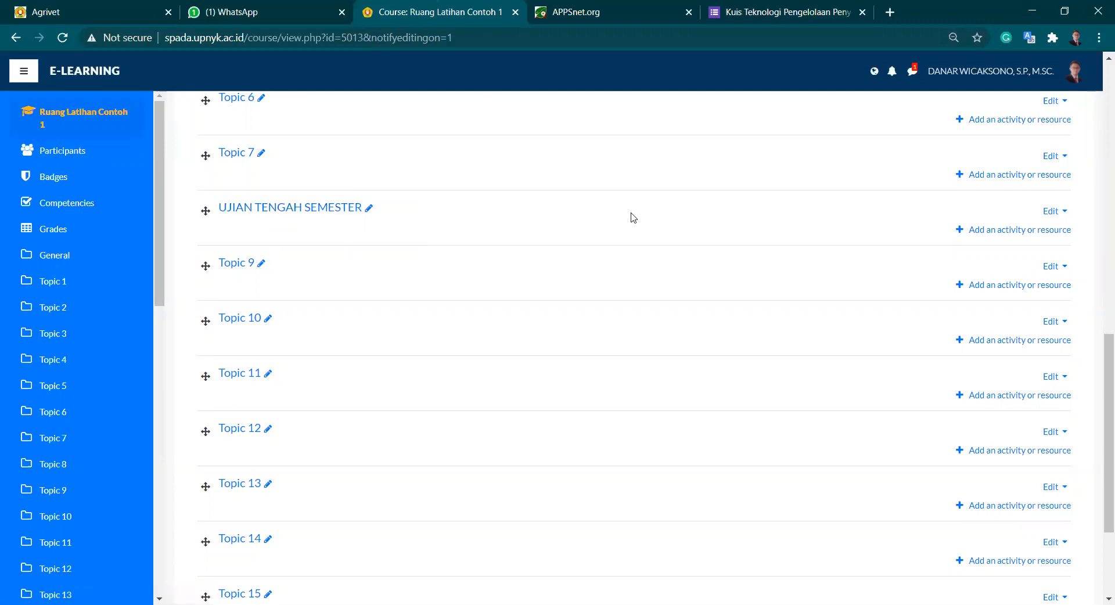
# Add an Assignment activity to the UJIAN TENGAH SEMESTER section and name it UJIAN TENGAH SEMESTER
pyautogui.click(1018, 230)
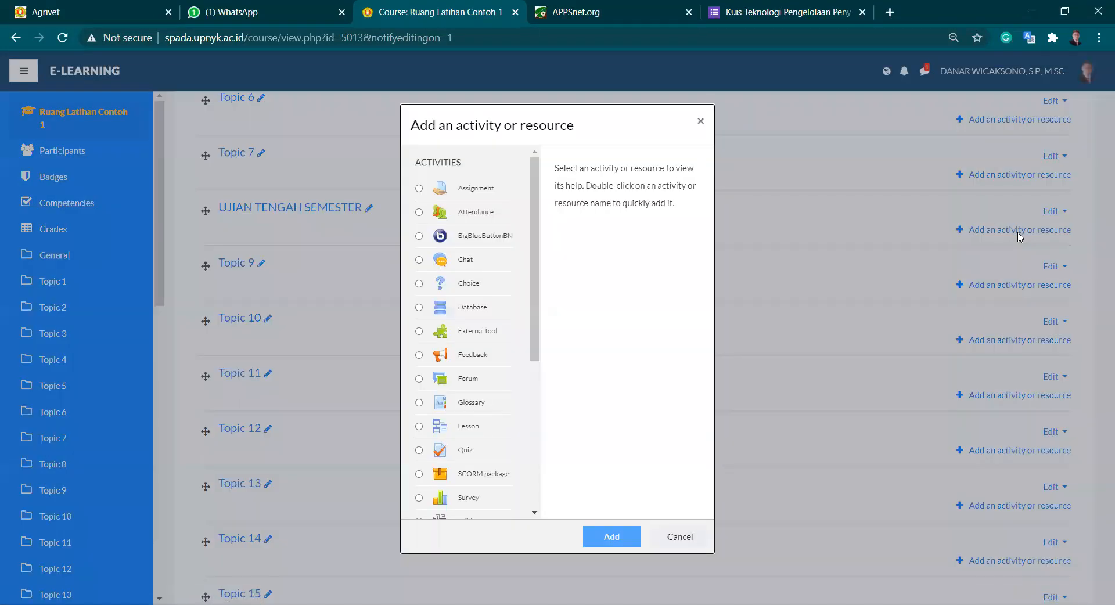
pyautogui.click(469, 191)
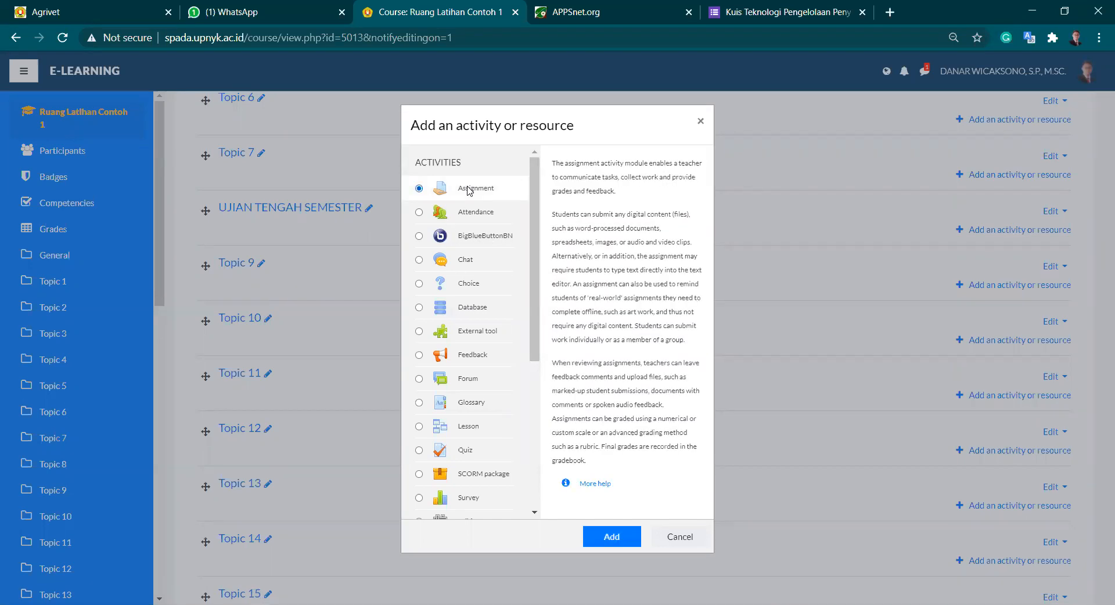
pyautogui.click(615, 533)
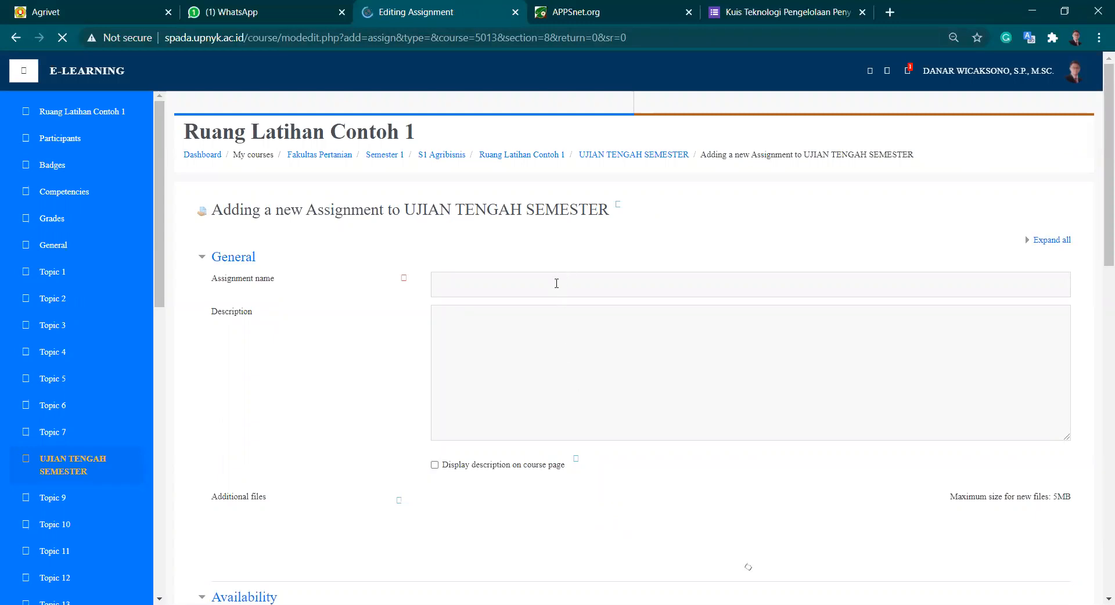
pyautogui.click(556, 284)
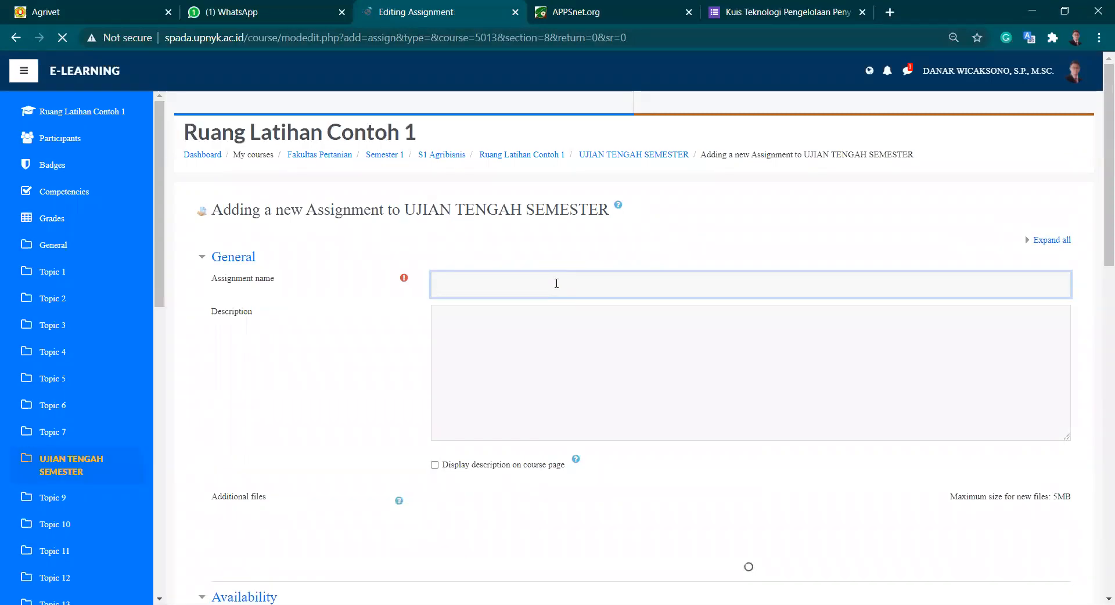
pyautogui.write('UJIAN TENGAH SEME')
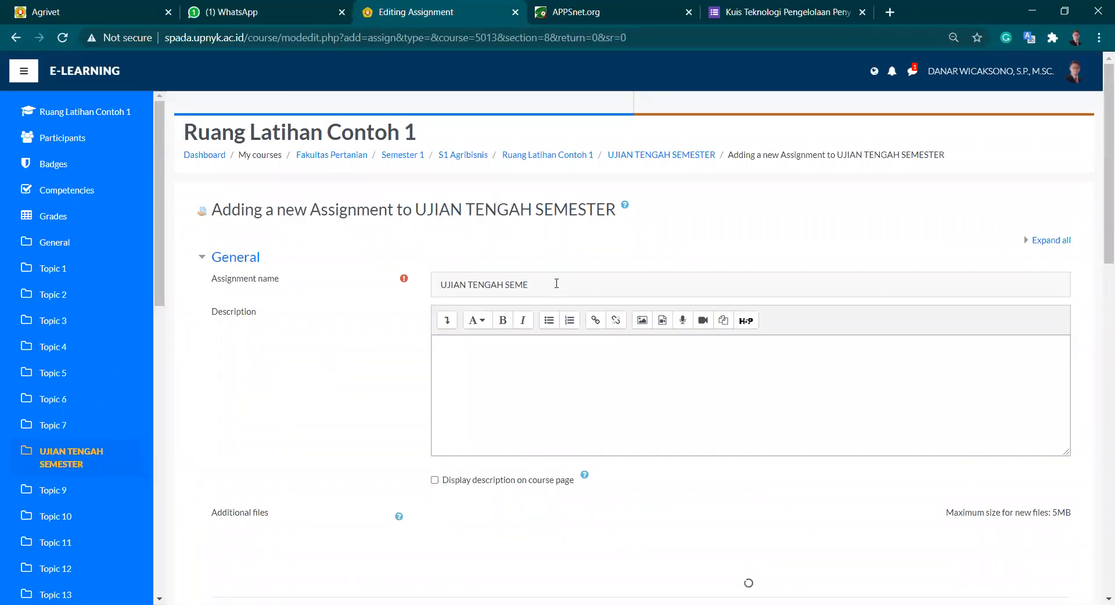
pyautogui.write('STER')
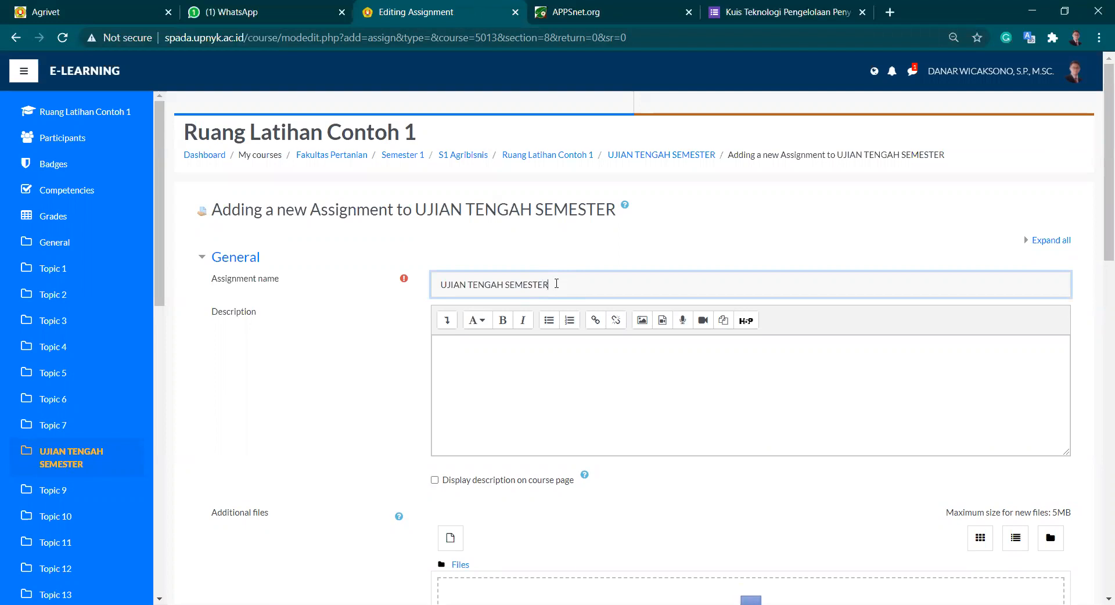
# Upload SOAL UTS TEKNIK SAMPLING_2019 (DW) from C:\Users\acer\Google Drive\KULIAH\1\Teknik Sampling OPT as an additional file of the assignment
pyautogui.click(542, 368)
pyautogui.scroll(-2, 542, 368)
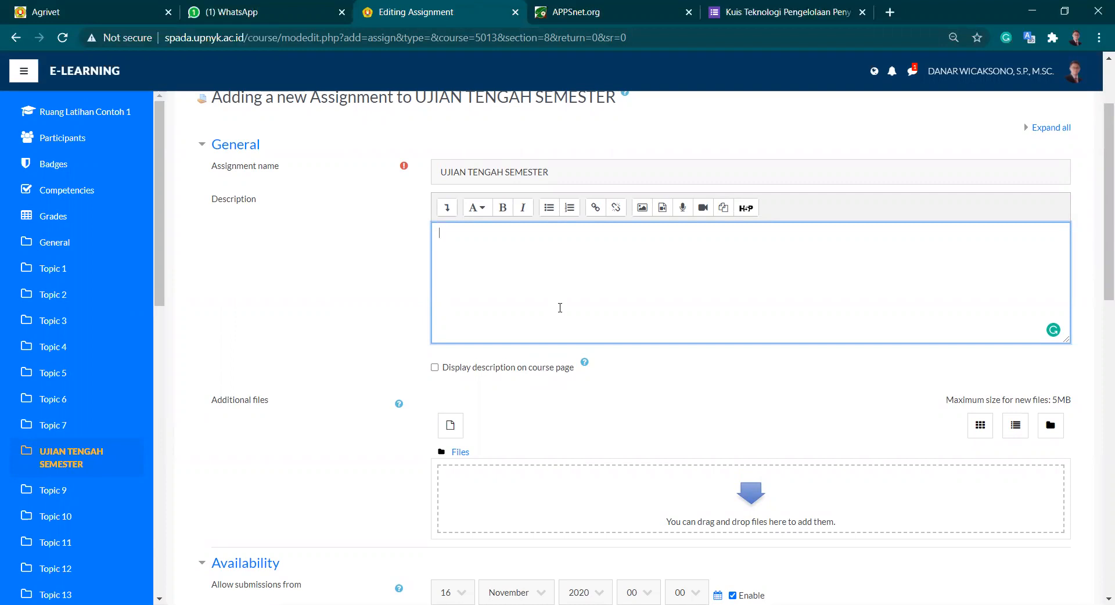
pyautogui.scroll(-2, 560, 308)
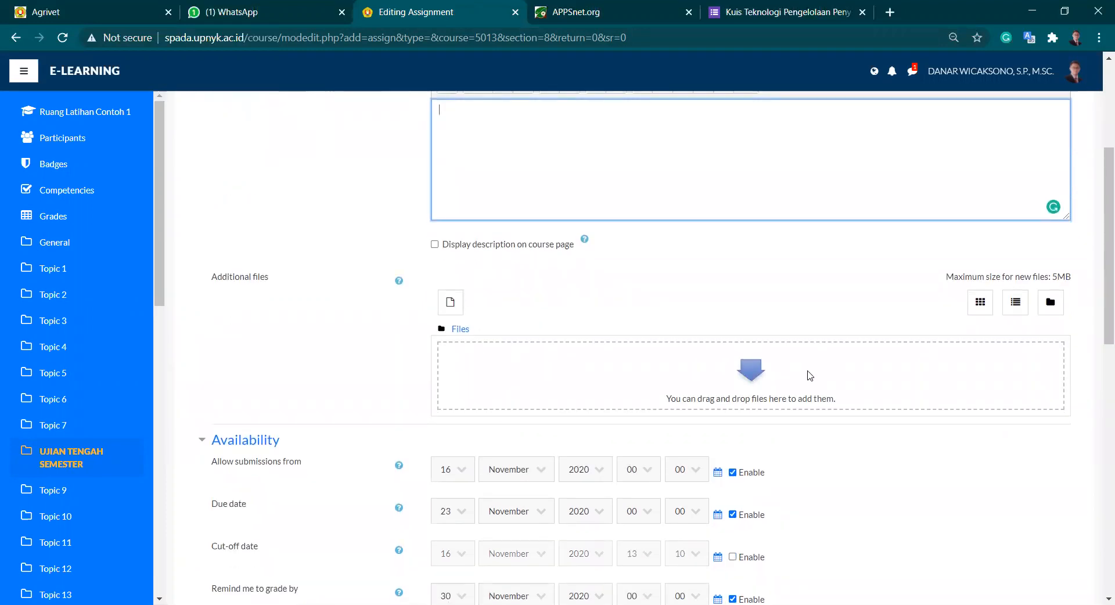
pyautogui.click(751, 371)
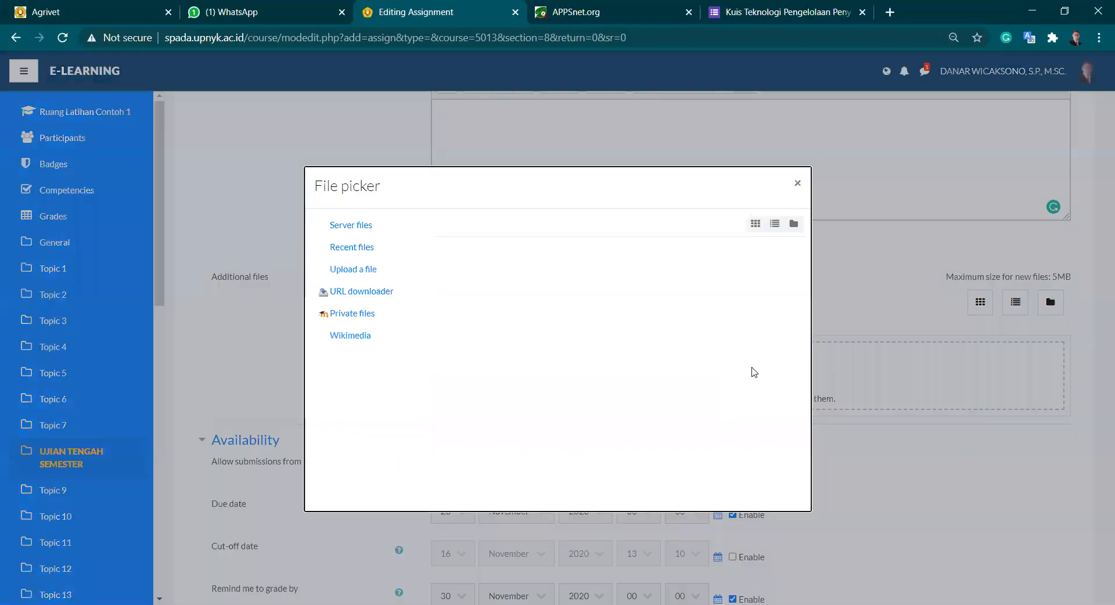
pyautogui.click(339, 274)
pyautogui.click(471, 302)
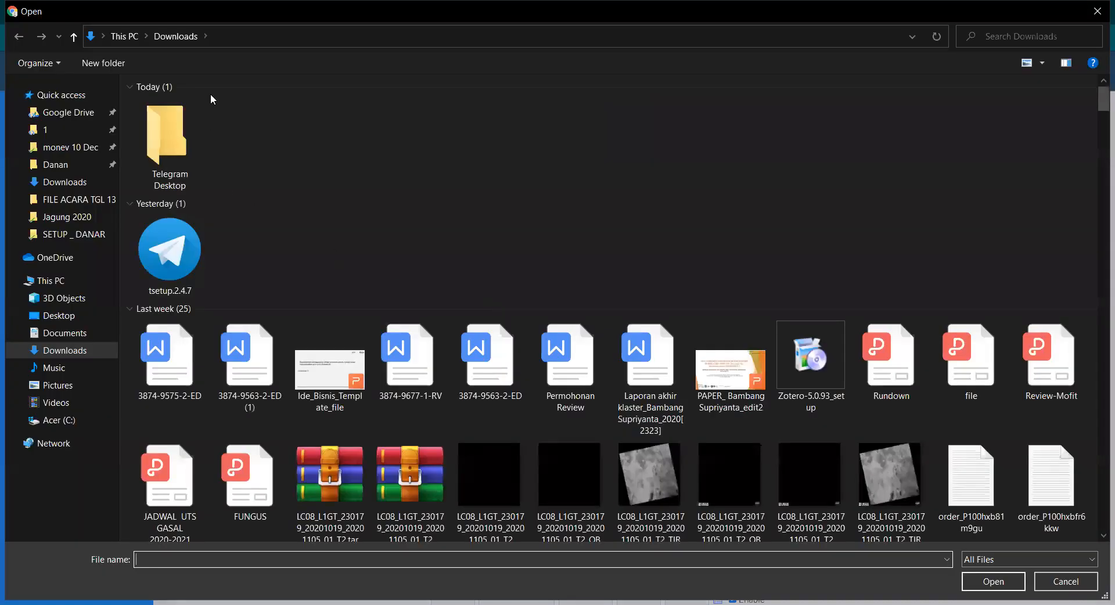
pyautogui.click(260, 36)
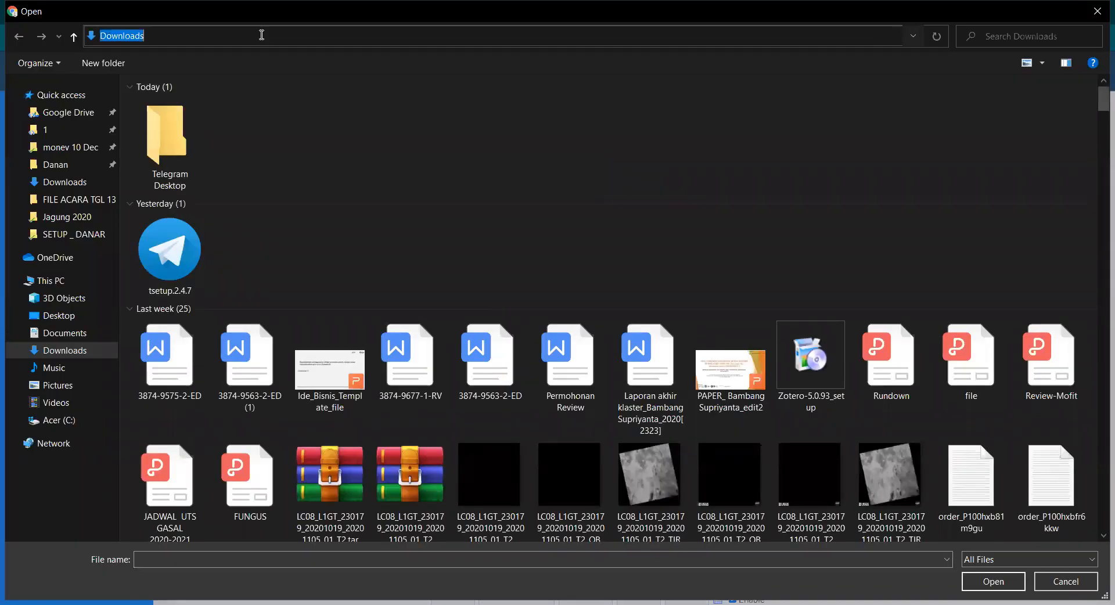
pyautogui.write('C:\\Users\\acer\\Google Drive\\KULIAH\\1\\Teknik Sampling OPT')
pyautogui.press('Return')
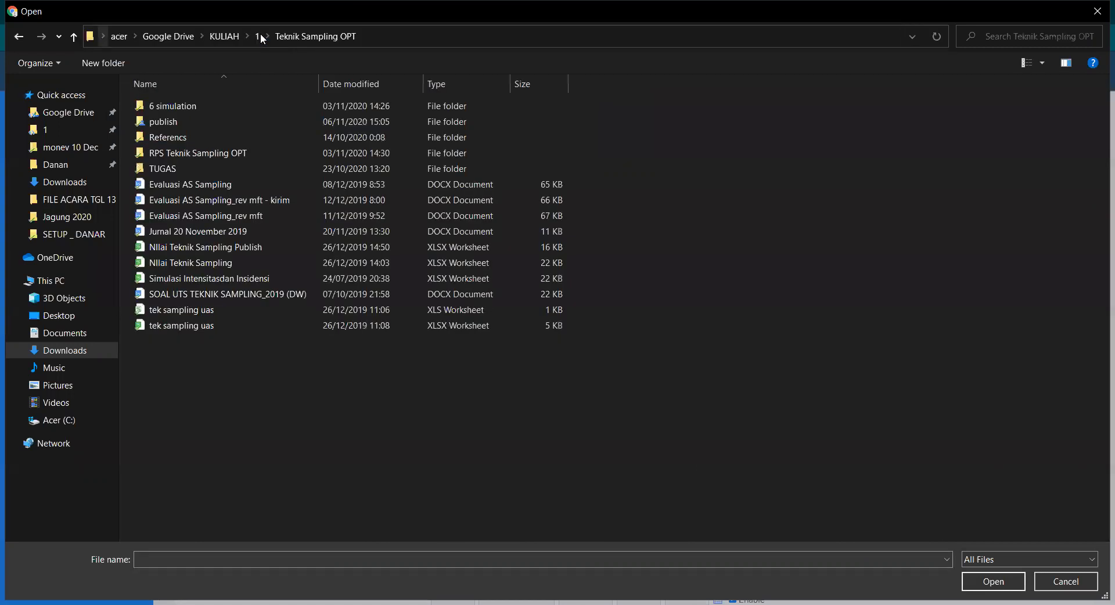
pyautogui.click(239, 294)
pyautogui.doubleClick(239, 294)
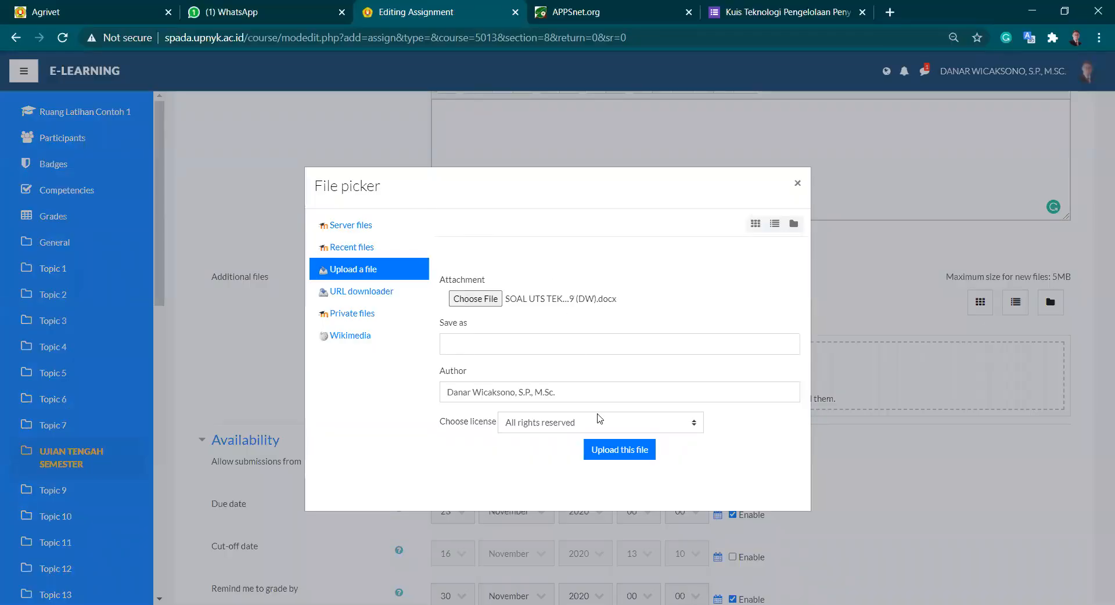
pyautogui.click(624, 455)
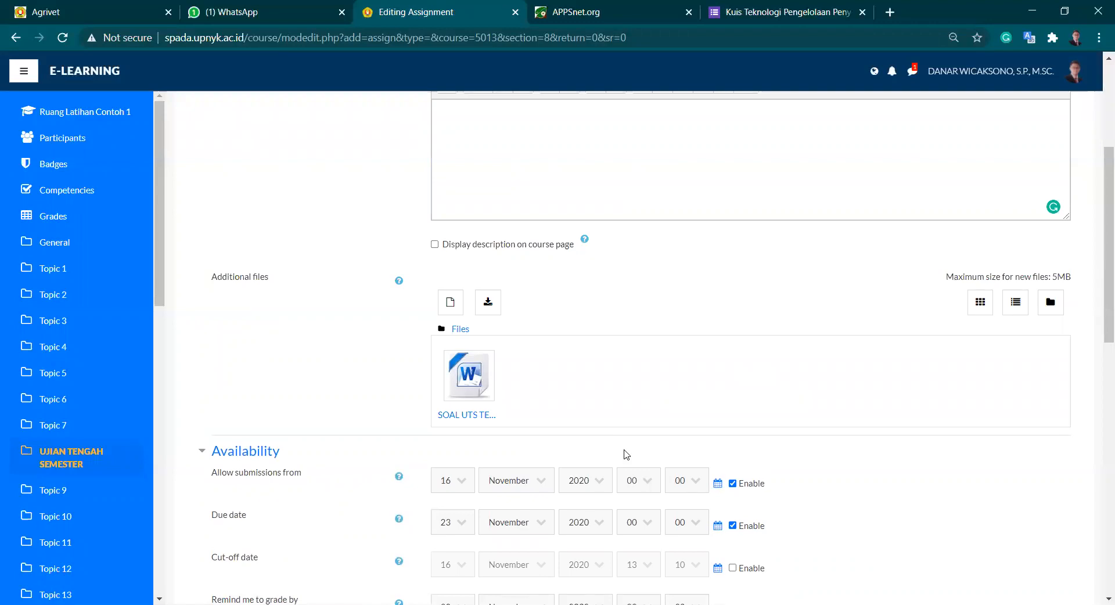
# Set the assignment to allow submissions from day 17 at hour 08
pyautogui.scroll(-4, 625, 454)
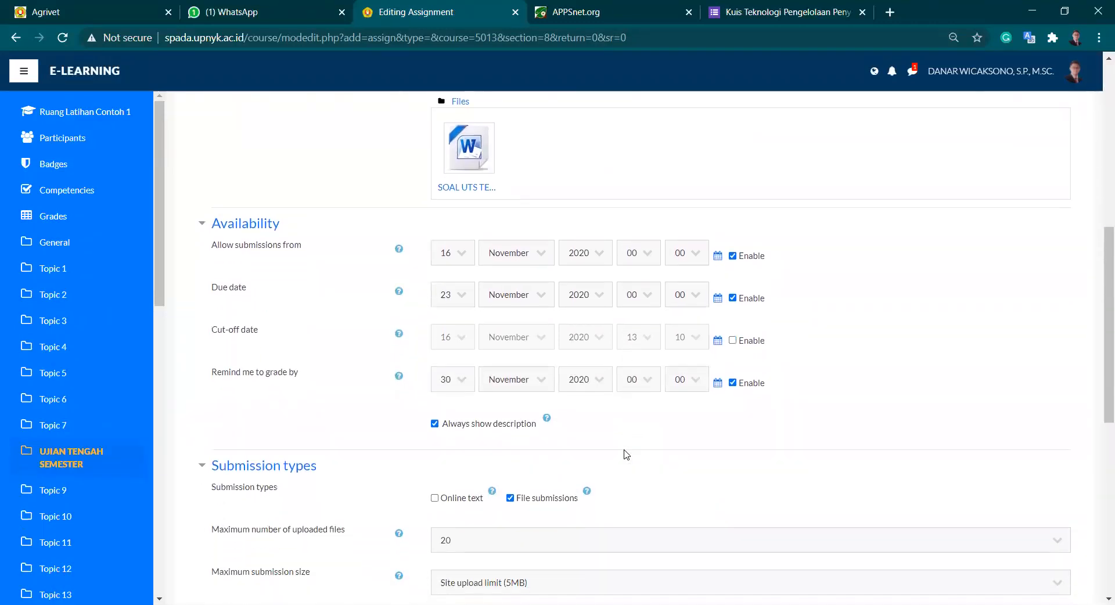
pyautogui.scroll(-1, 626, 455)
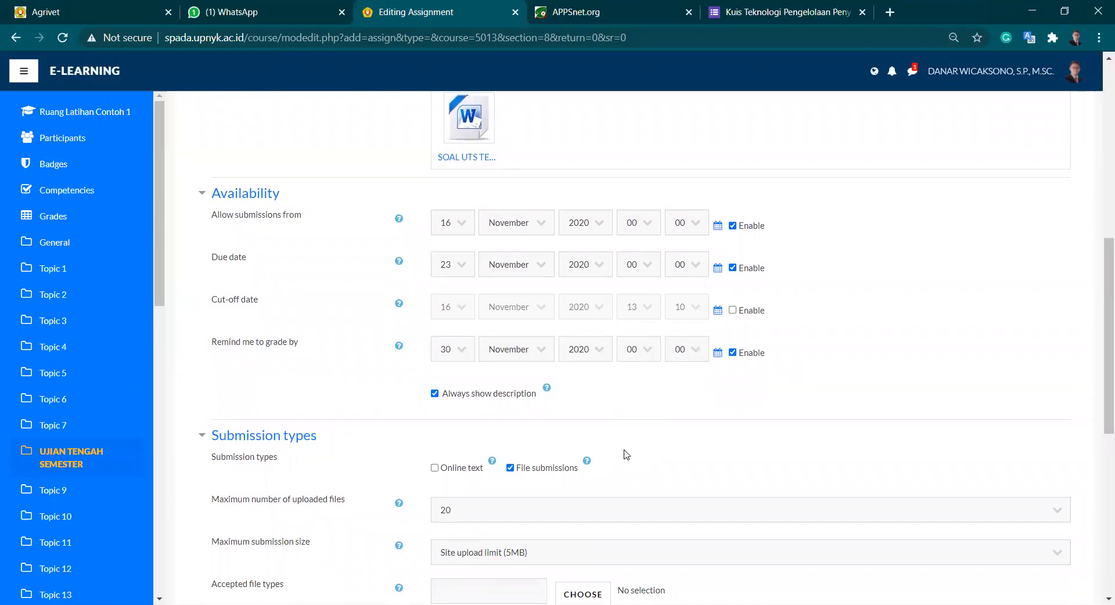
pyautogui.click(462, 229)
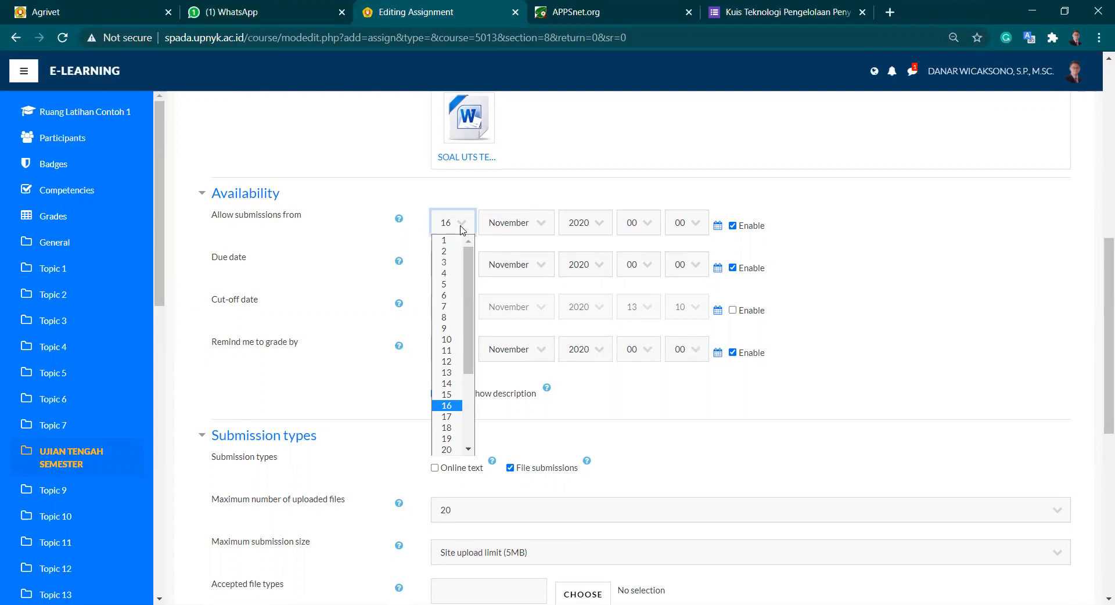
pyautogui.click(457, 416)
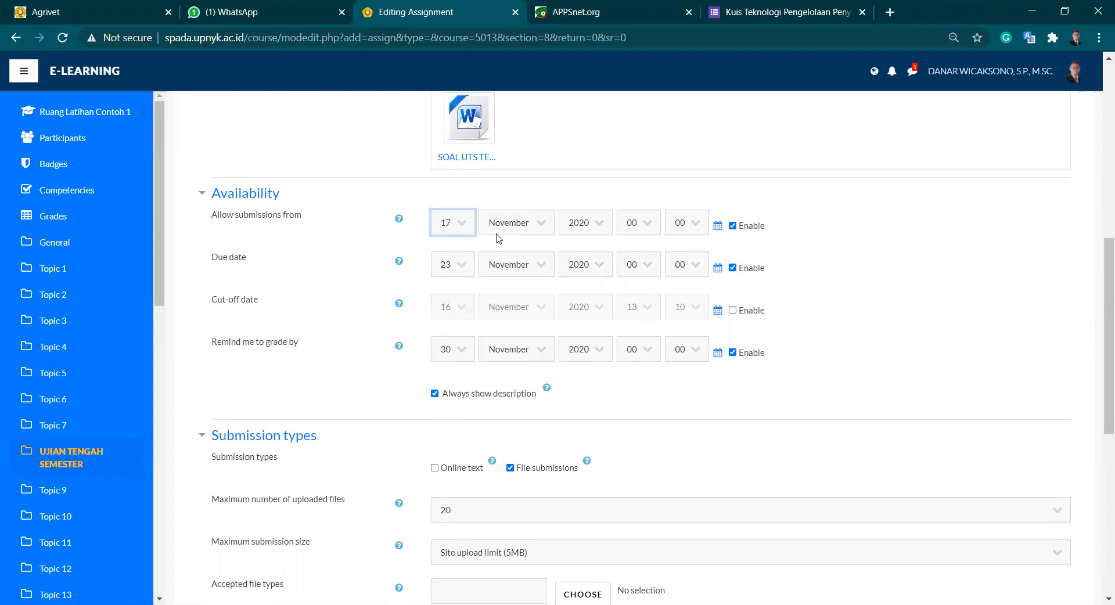
pyautogui.click(645, 223)
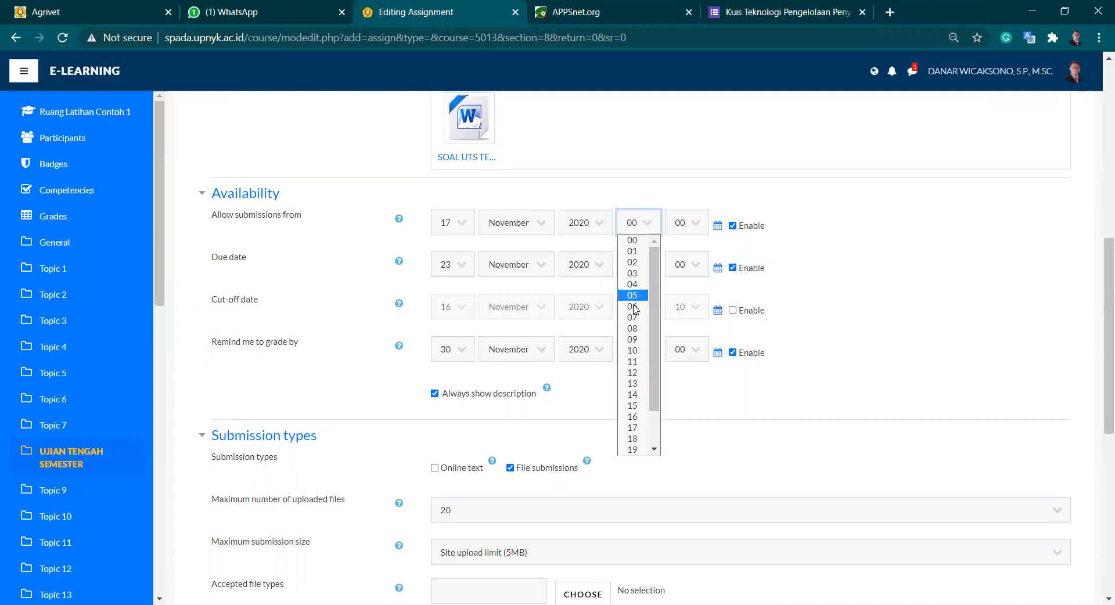
pyautogui.click(635, 329)
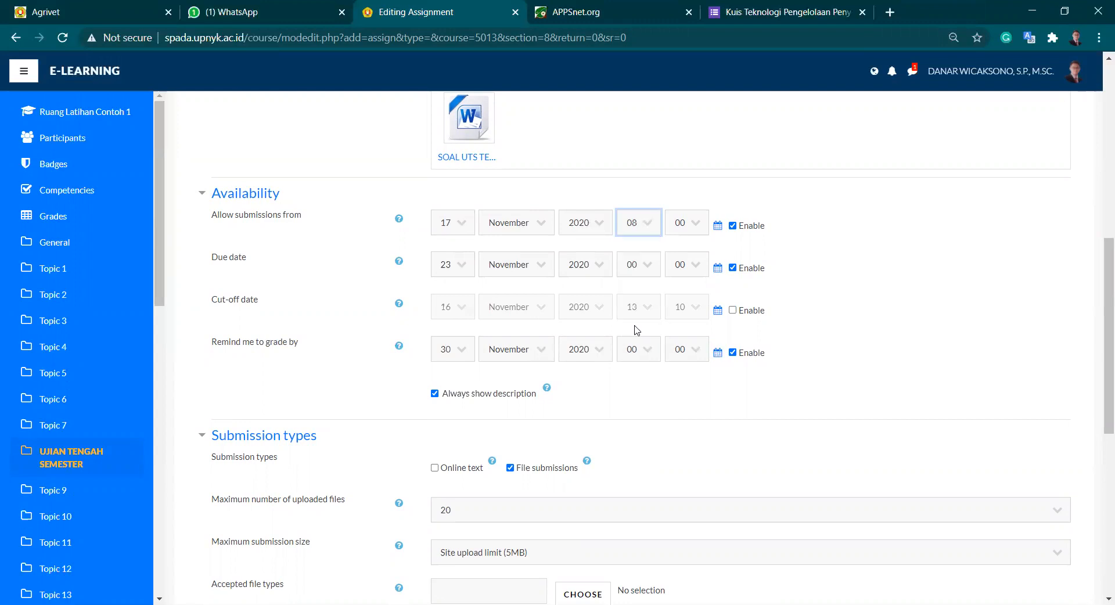
# Set the assignment's due date to day 17 at hour 09
pyautogui.moveTo(725, 315); pyautogui.dragTo(396, 308)
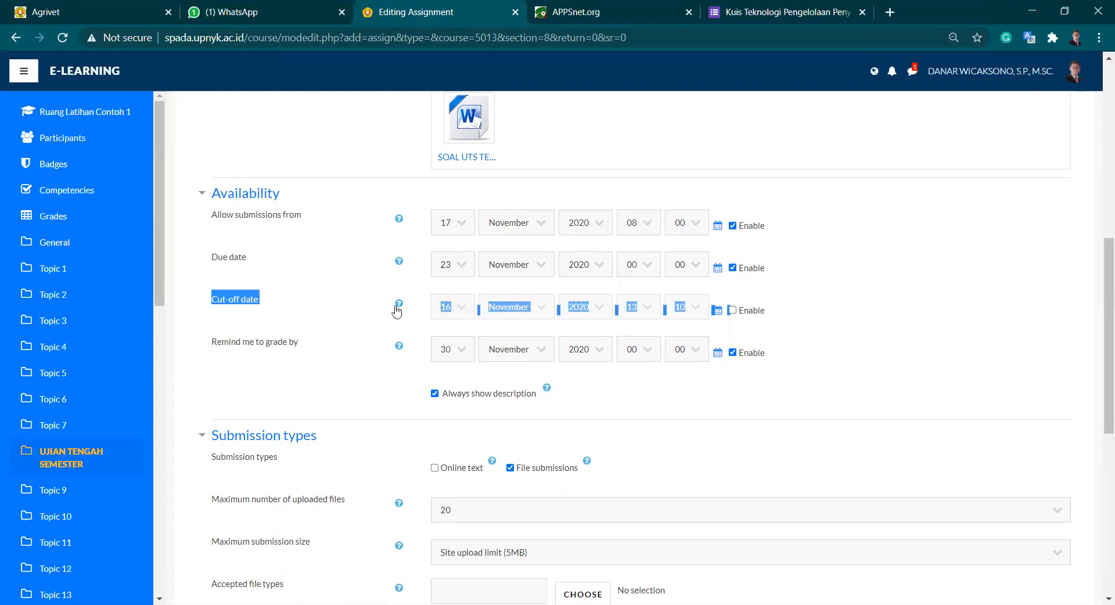
pyautogui.click(345, 261)
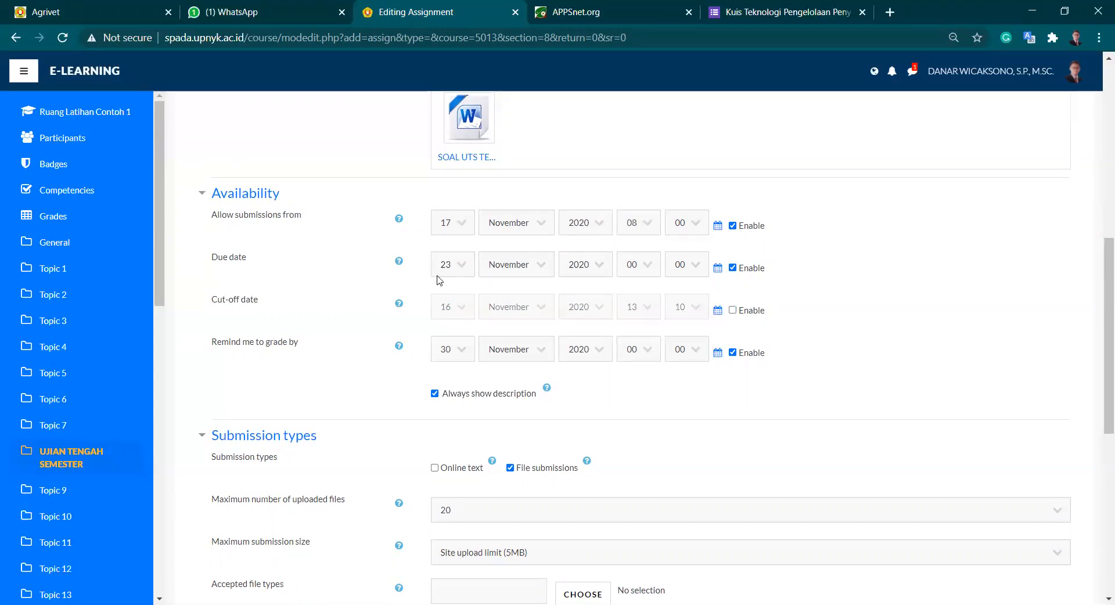
pyautogui.click(472, 262)
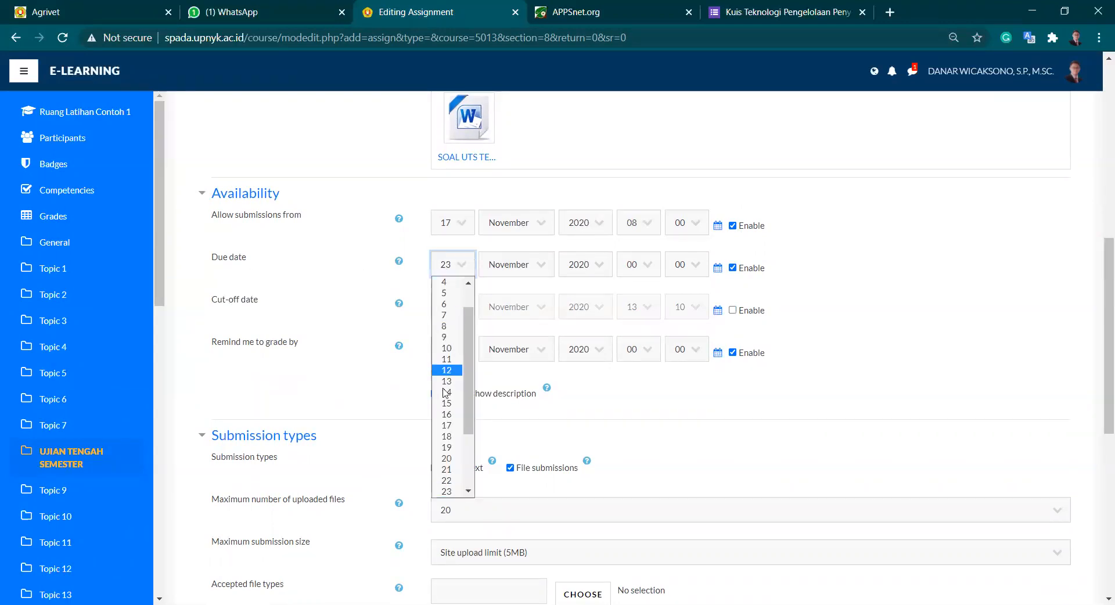
pyautogui.click(451, 430)
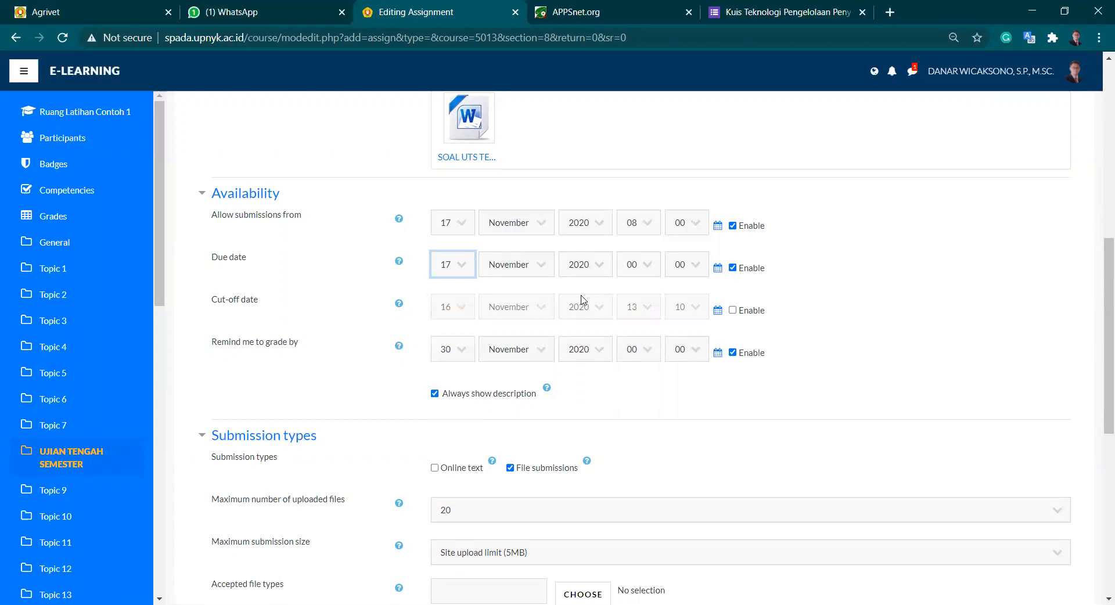
pyautogui.click(646, 267)
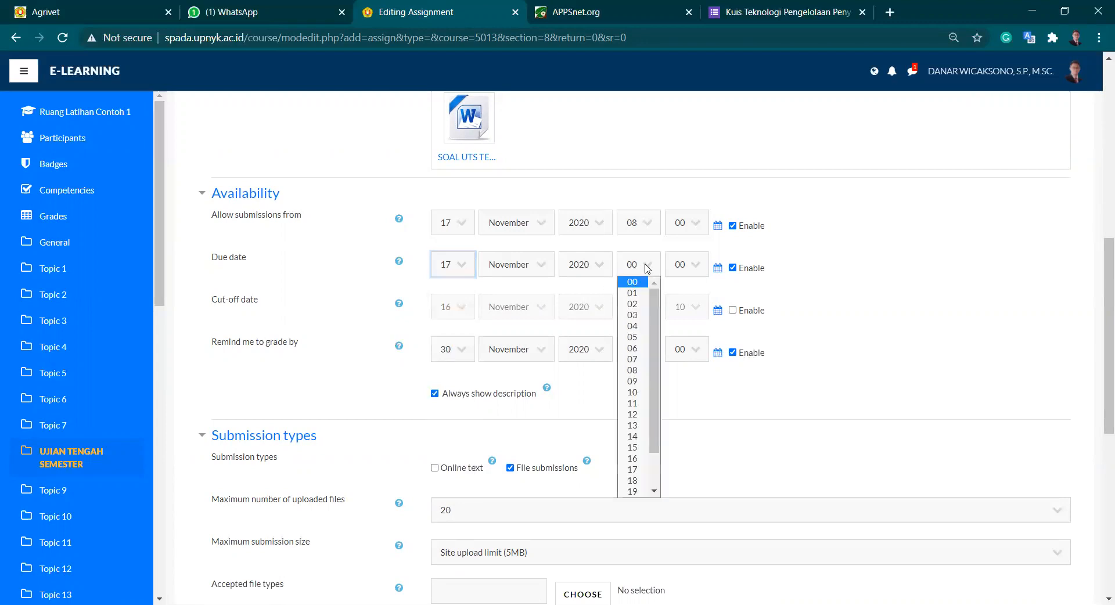
pyautogui.click(642, 382)
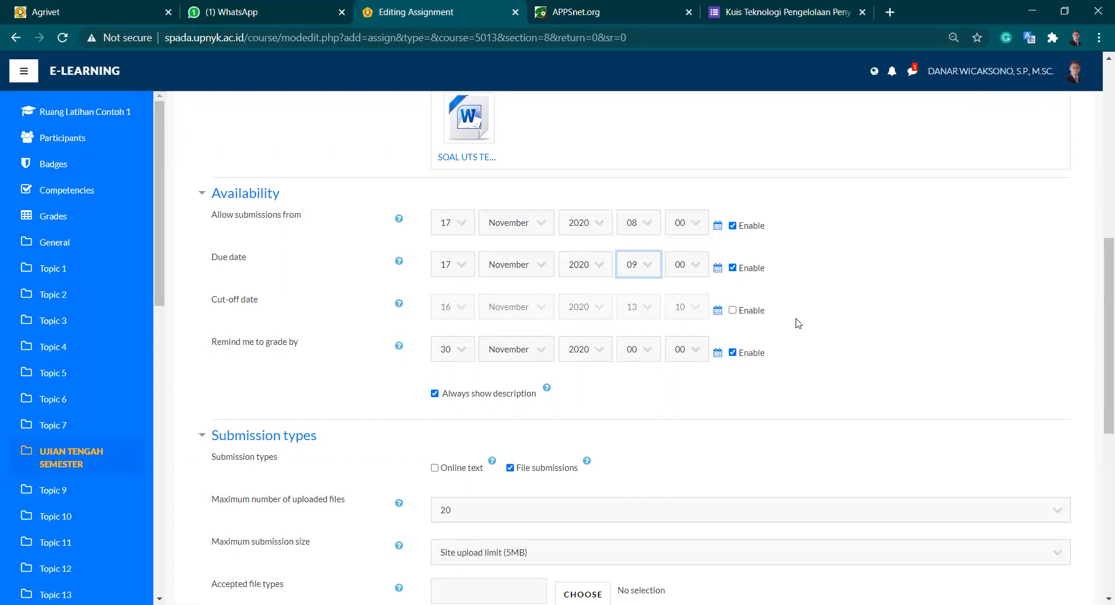
# Enable the assignment's cut-off date on day 17 at hour 09, and disable the Remind me to grade by date
pyautogui.click(732, 310)
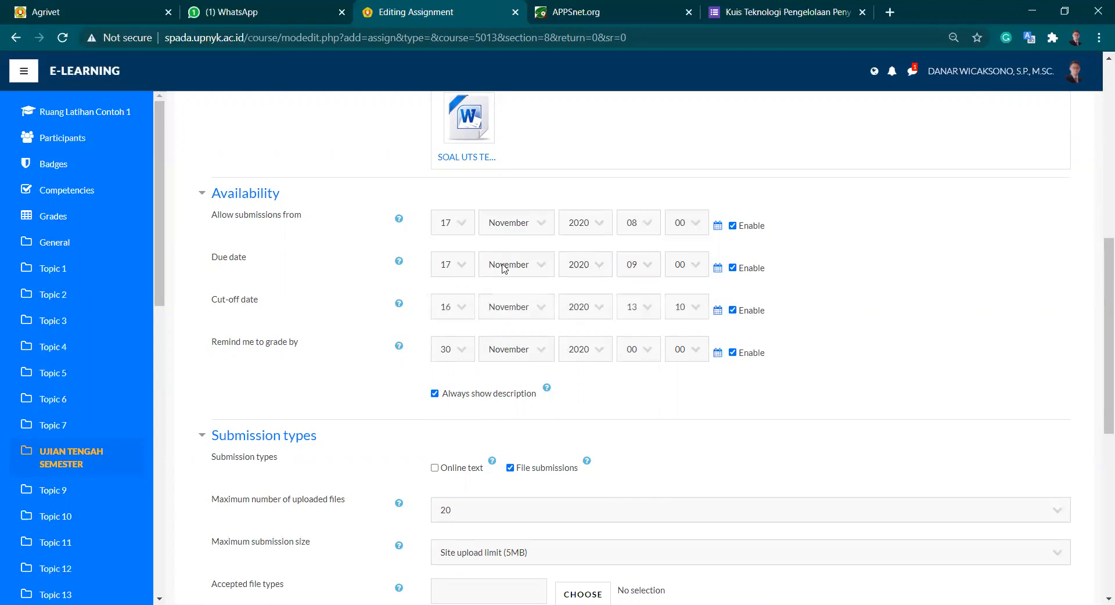
pyautogui.click(463, 306)
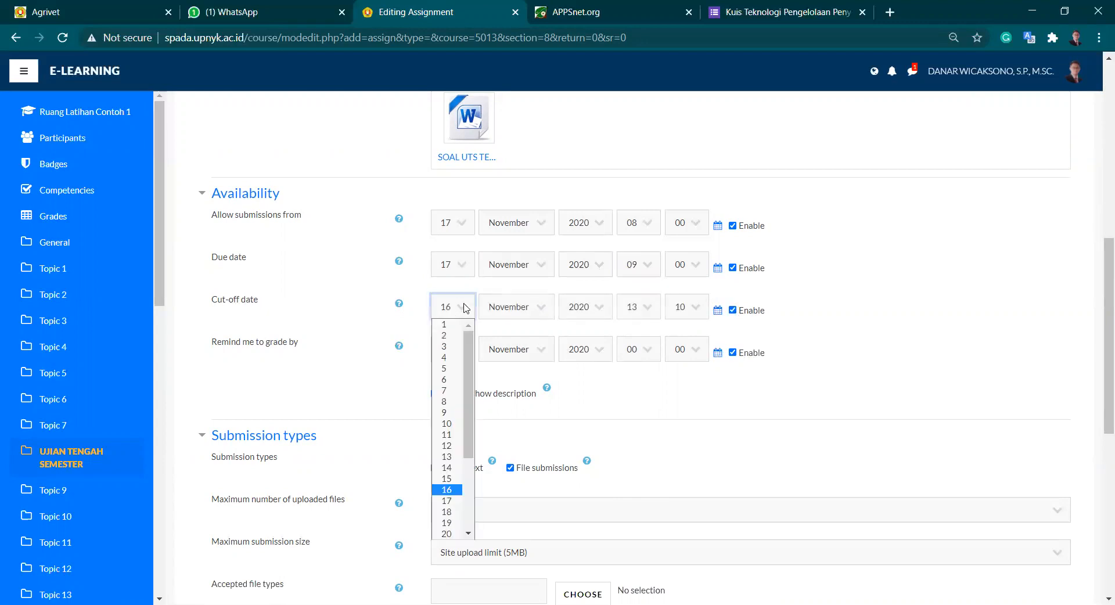
pyautogui.click(462, 500)
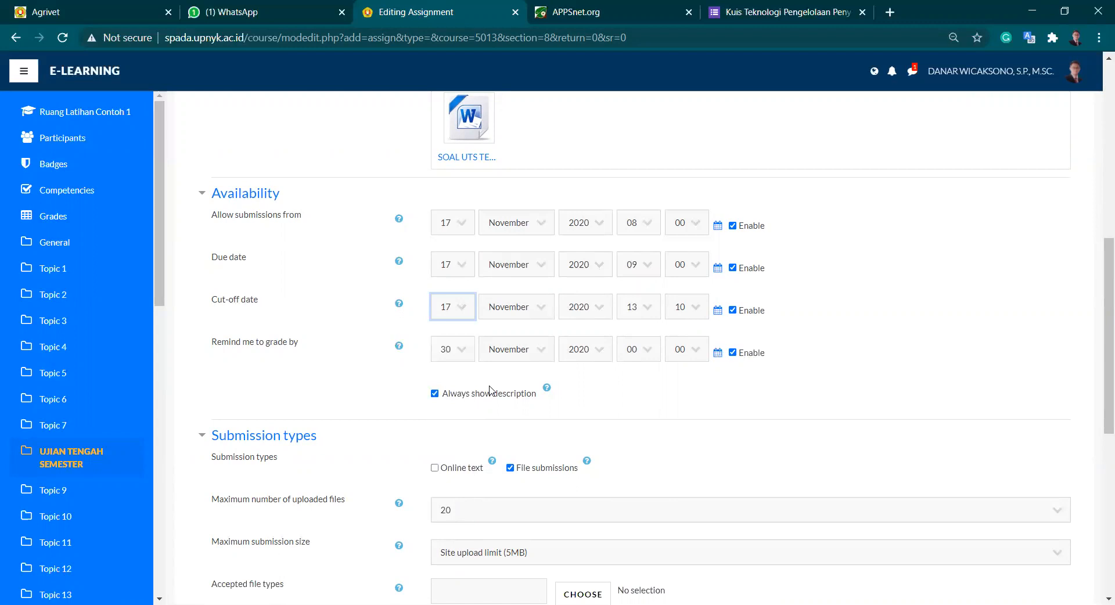
pyautogui.click(646, 314)
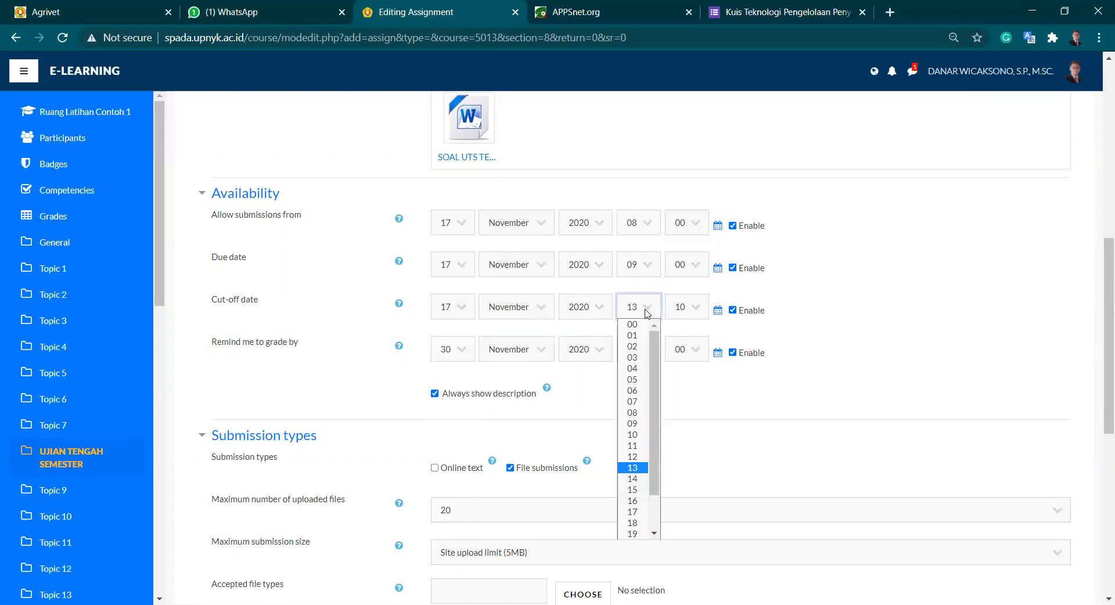
pyautogui.click(633, 423)
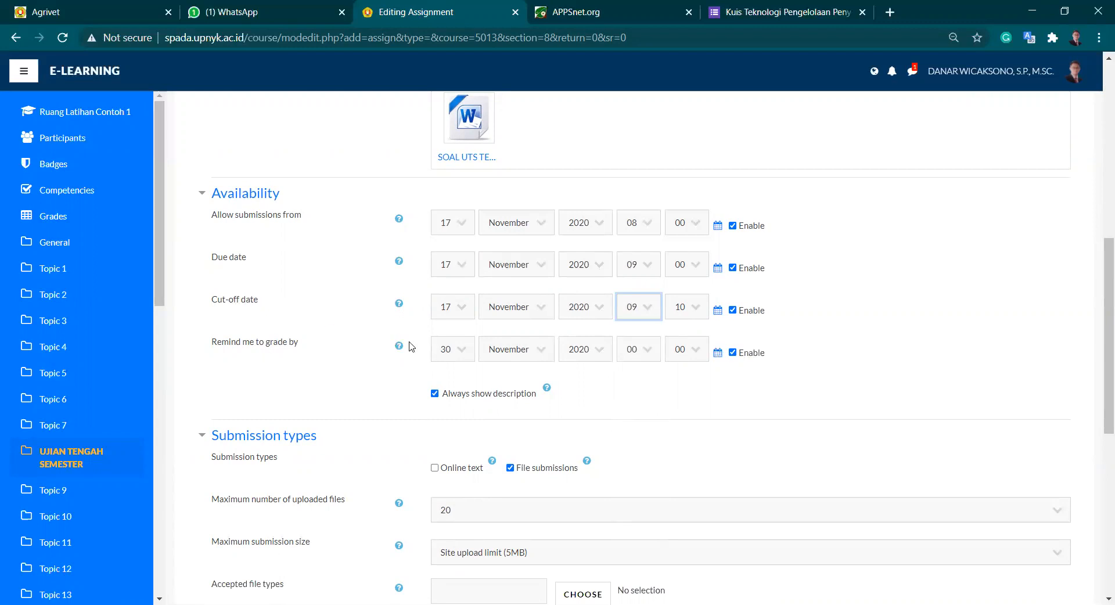
pyautogui.click(711, 338)
pyautogui.click(732, 352)
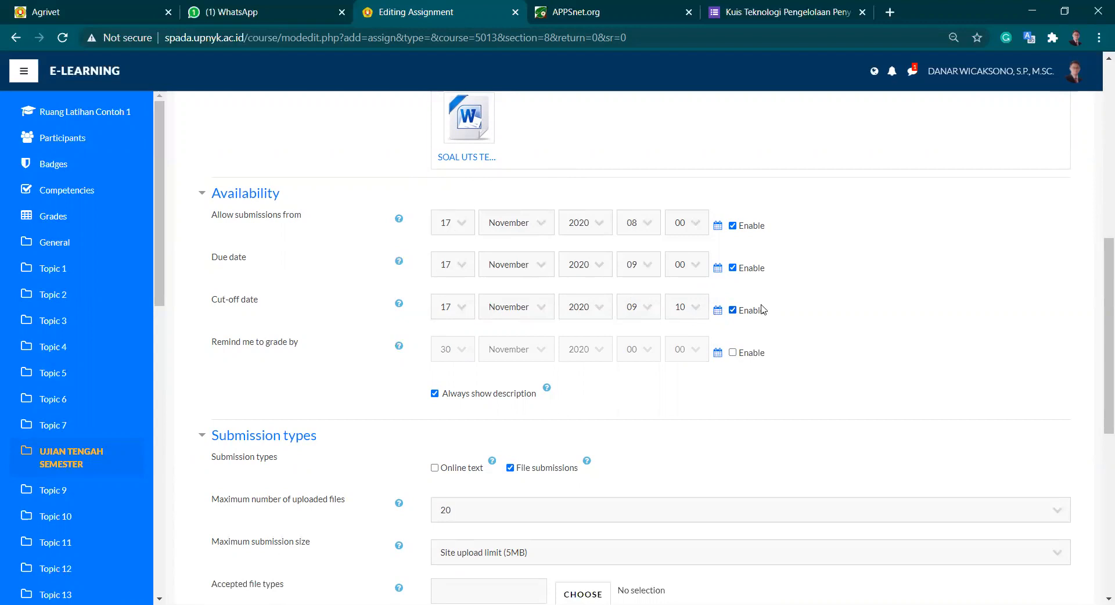
# Keep File submissions enabled as the submission type and set the maximum number of uploaded files to 2
pyautogui.scroll(-5, 855, 303)
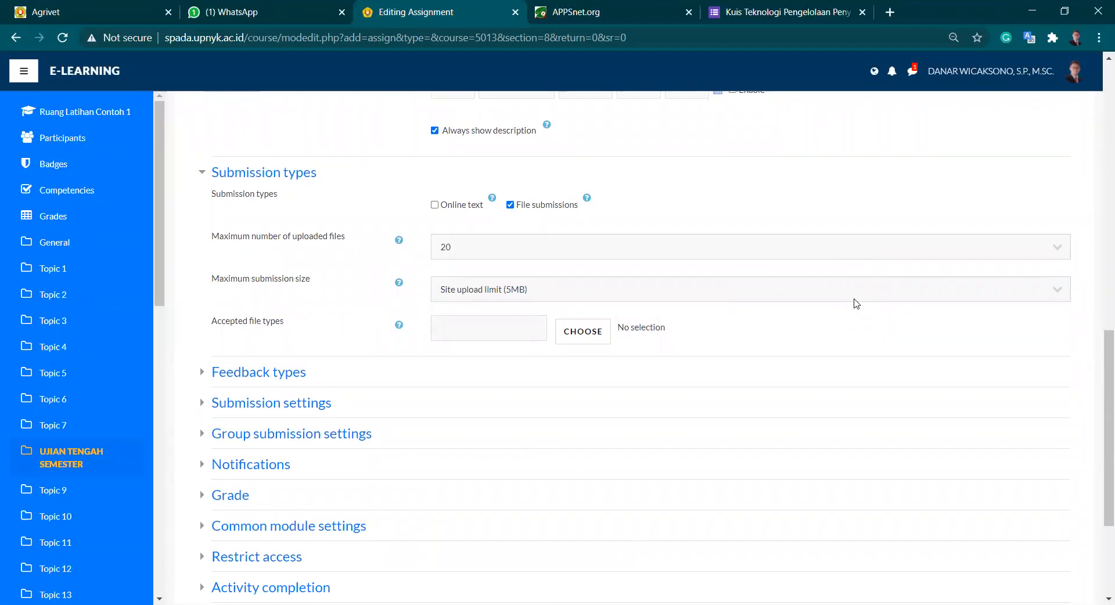
pyautogui.click(510, 205)
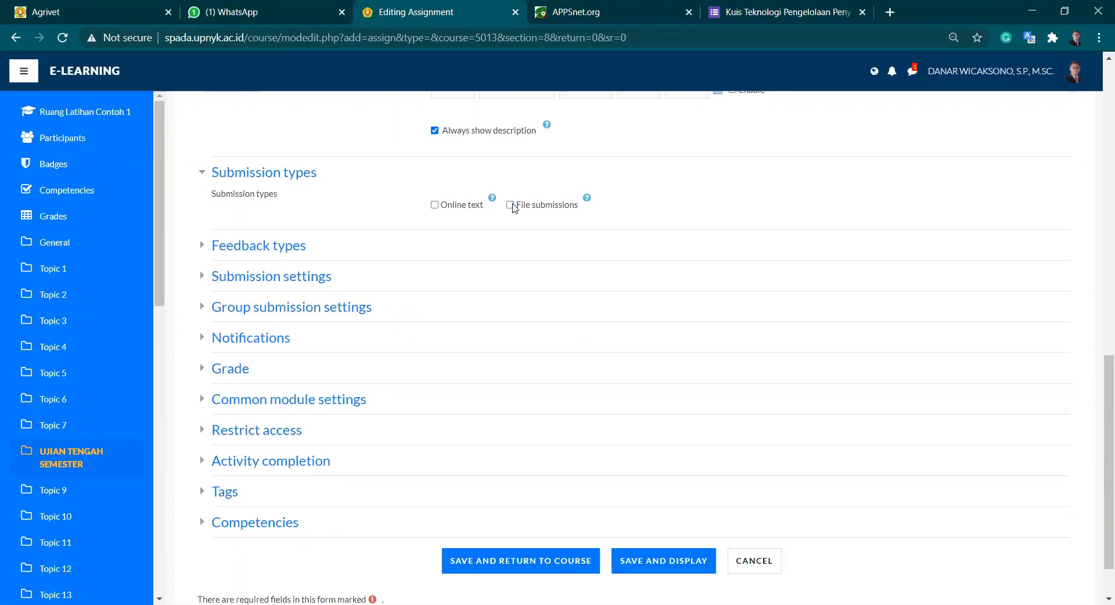
pyautogui.click(510, 205)
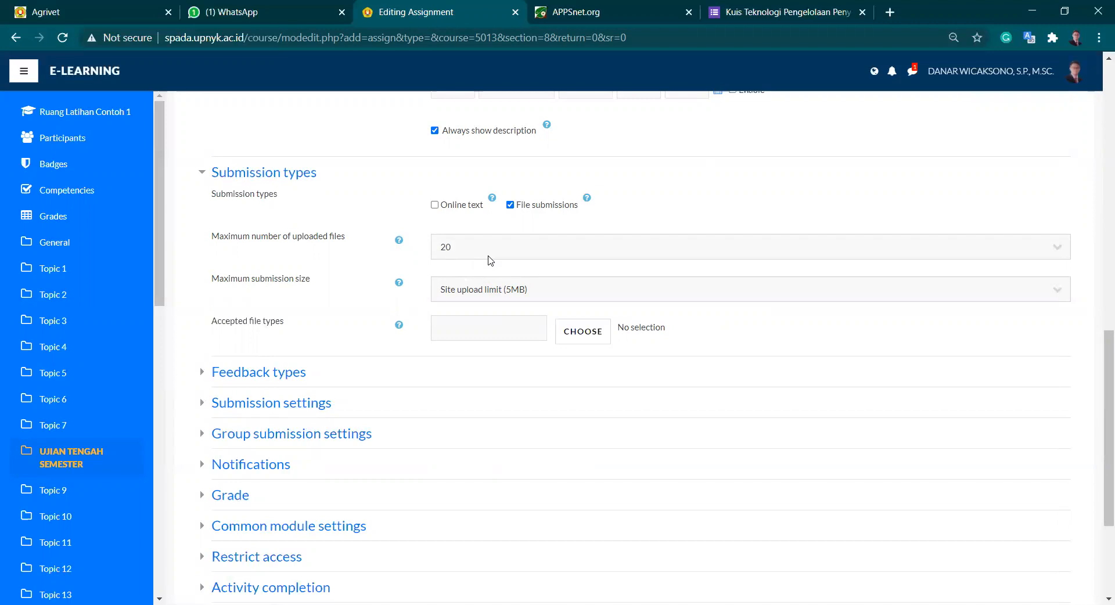
pyautogui.click(489, 260)
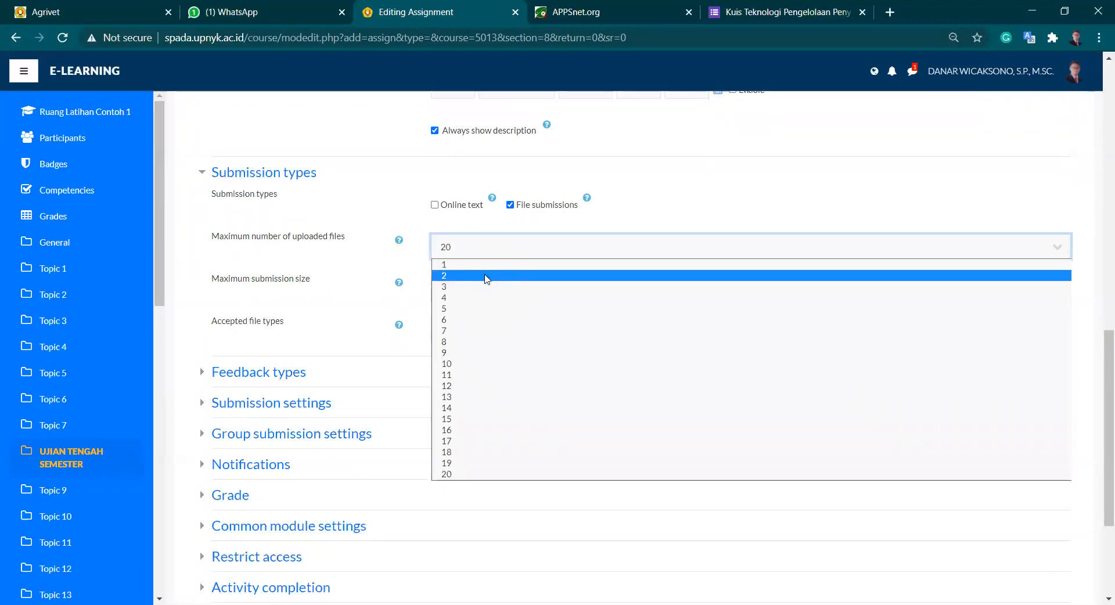
pyautogui.click(440, 276)
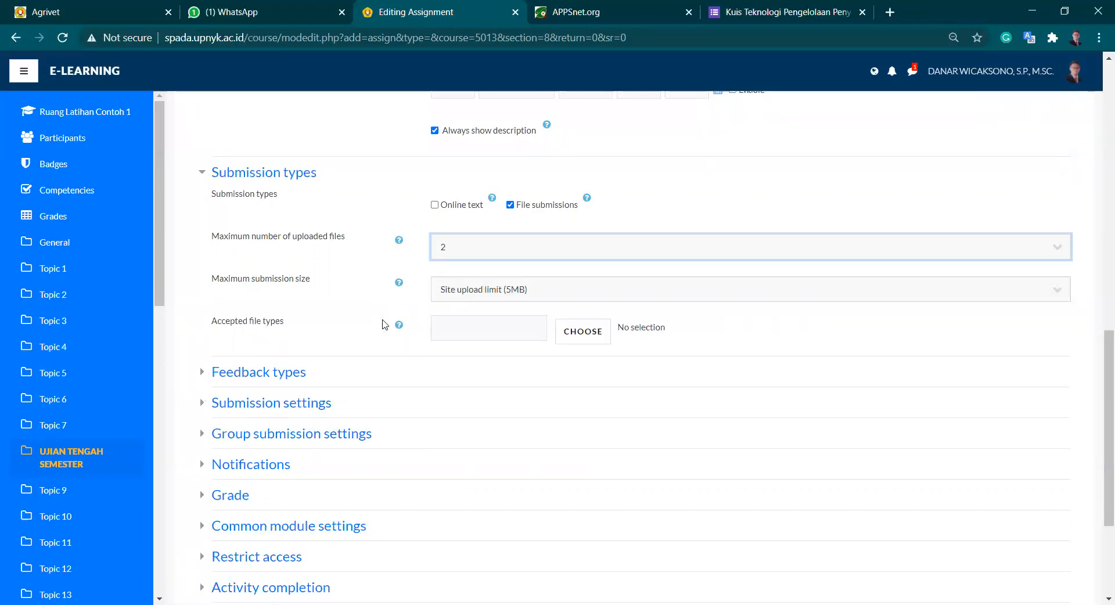
# Set the accepted file types for the submission to All file types
pyautogui.scroll(-1, 384, 324)
pyautogui.click(571, 272)
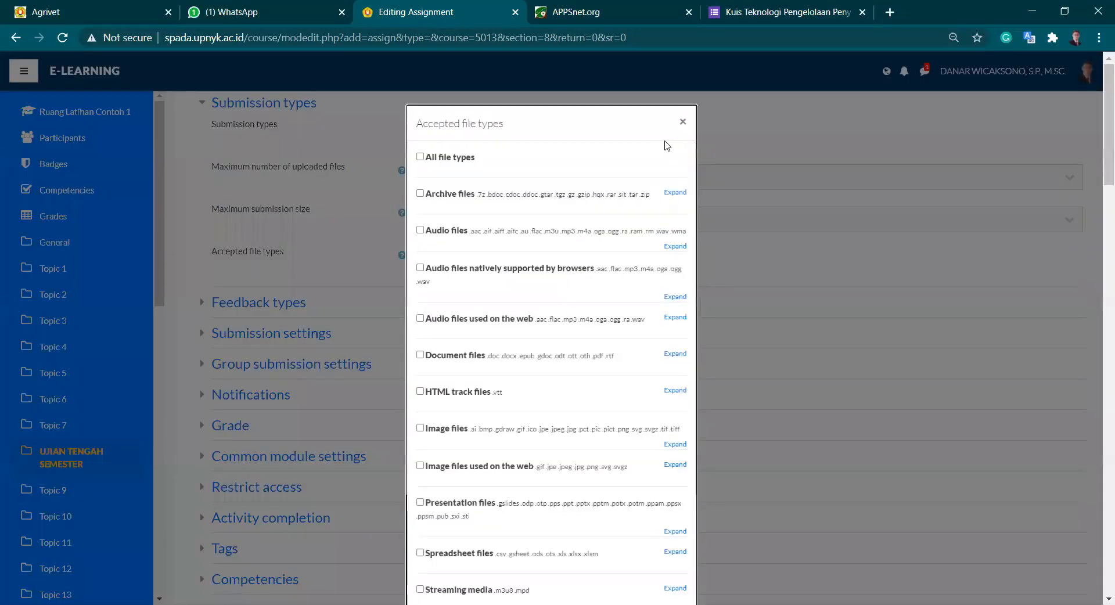
pyautogui.click(683, 124)
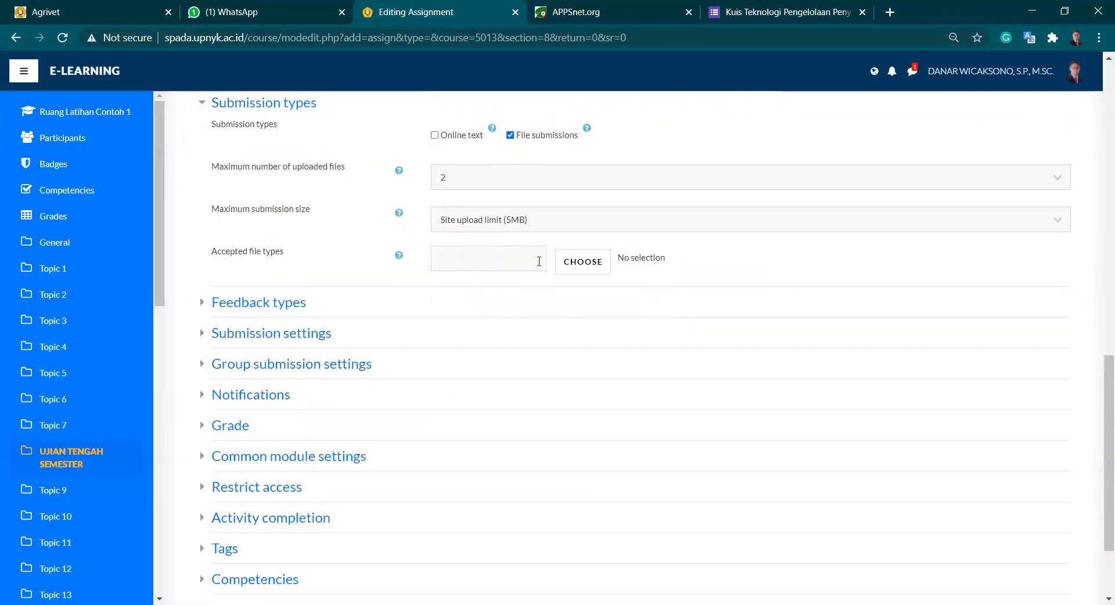
pyautogui.click(577, 270)
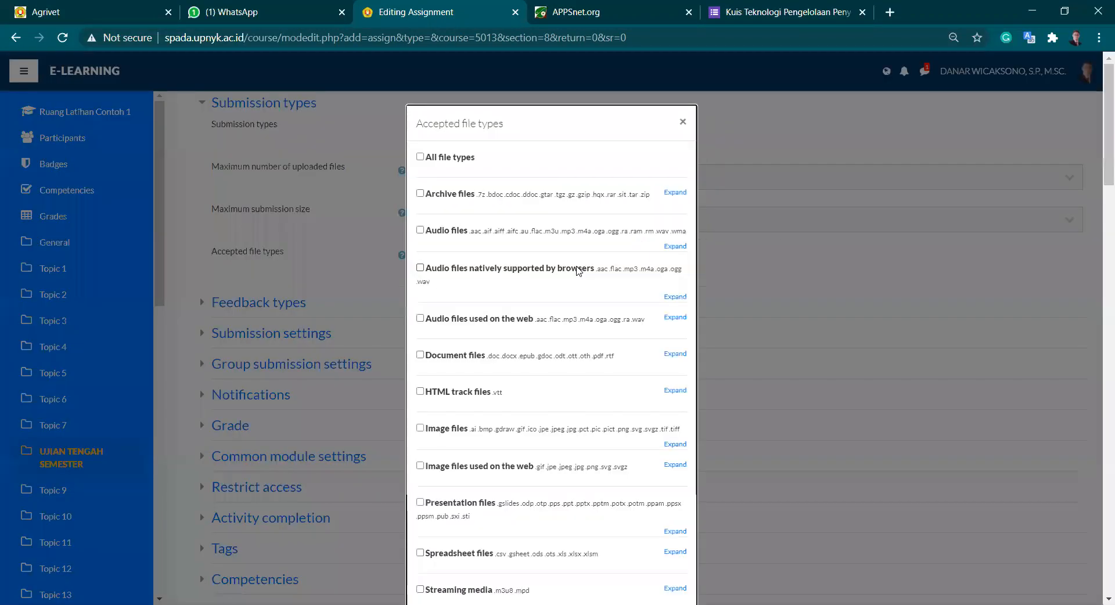
pyautogui.click(421, 157)
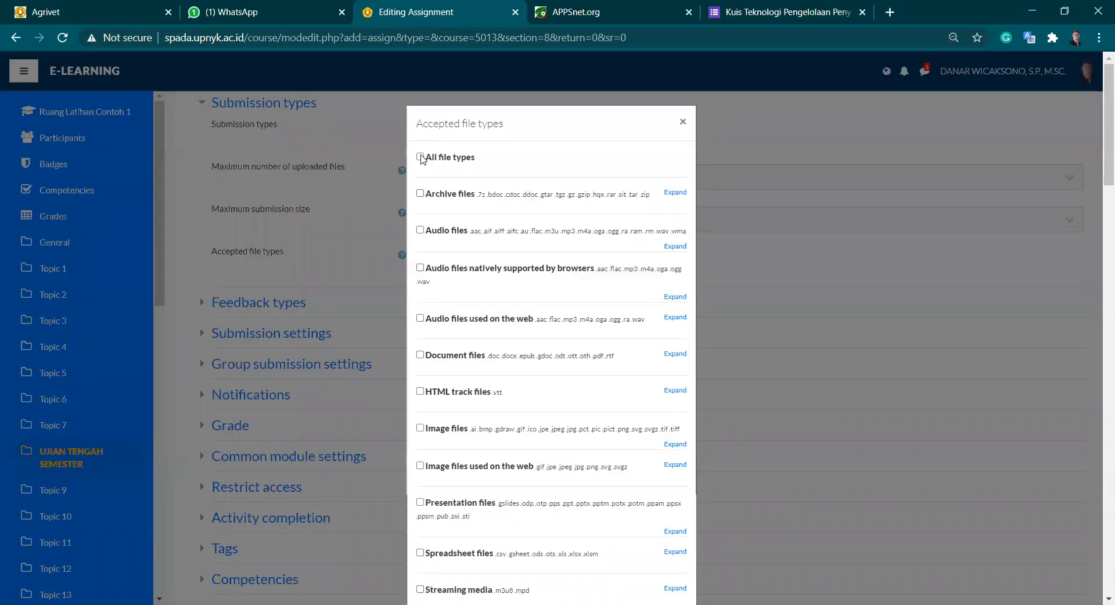
pyautogui.click(601, 219)
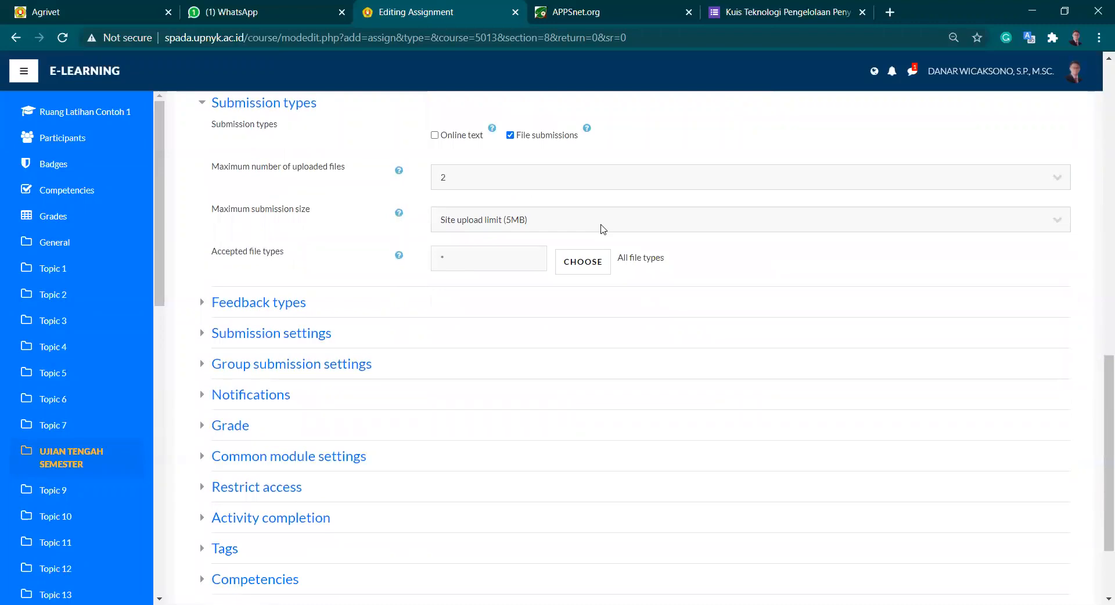
# Add a Date restriction to the assignment's access restrictions
pyautogui.scroll(-2, 601, 228)
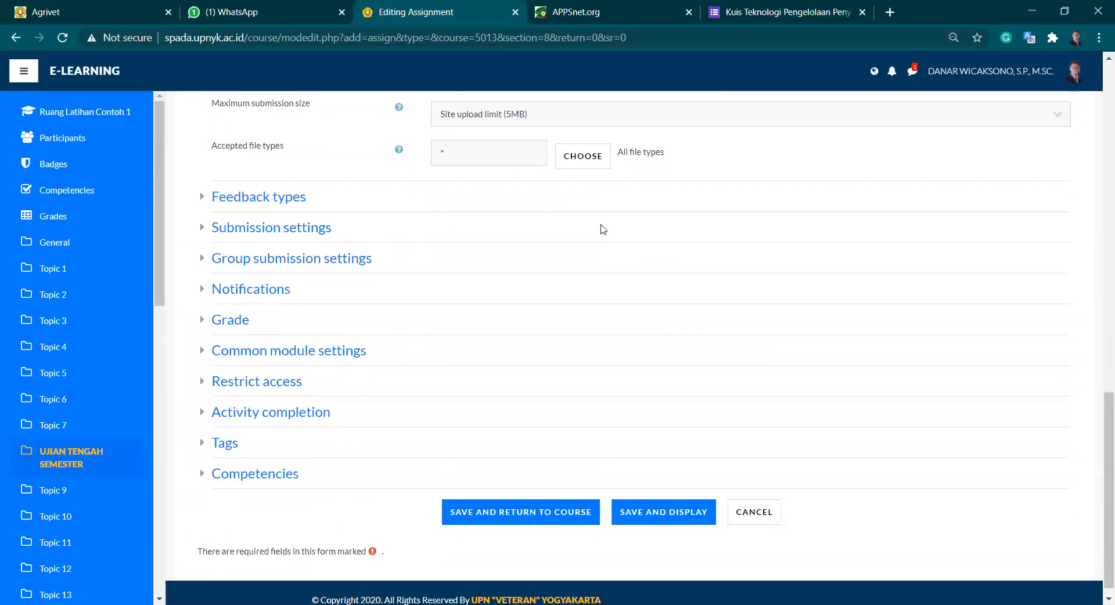
pyautogui.scroll(-1, 602, 229)
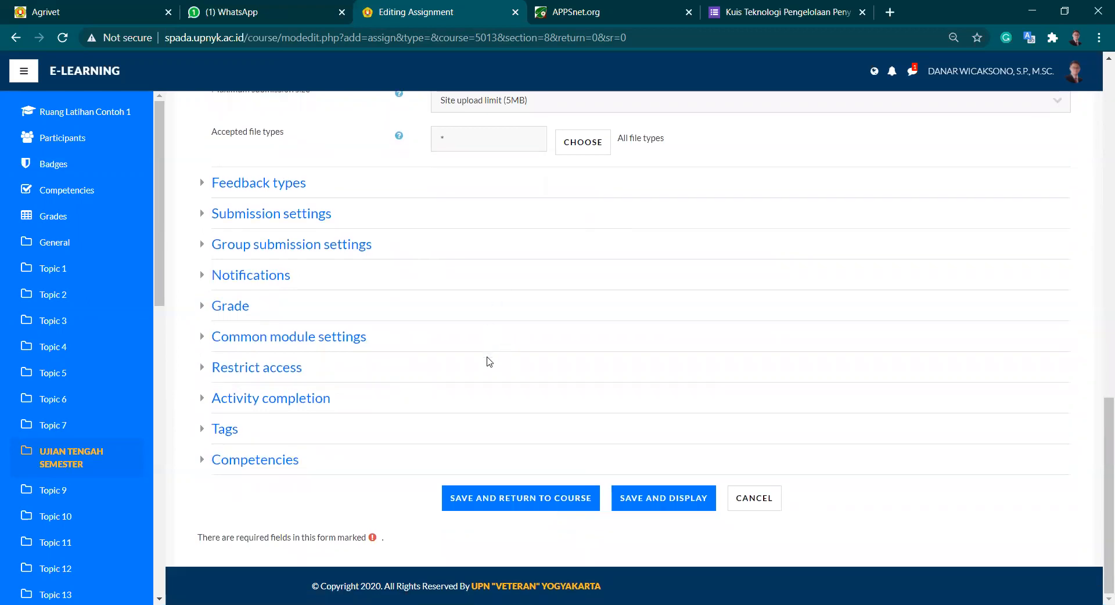
pyautogui.click(272, 371)
pyautogui.scroll(-2, 271, 371)
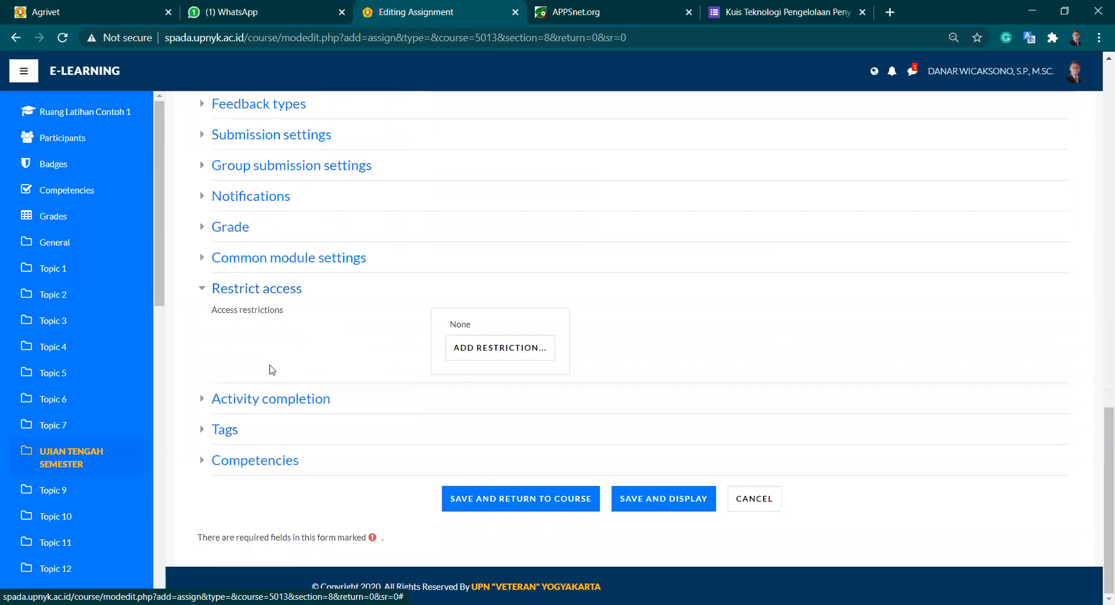
pyautogui.click(495, 355)
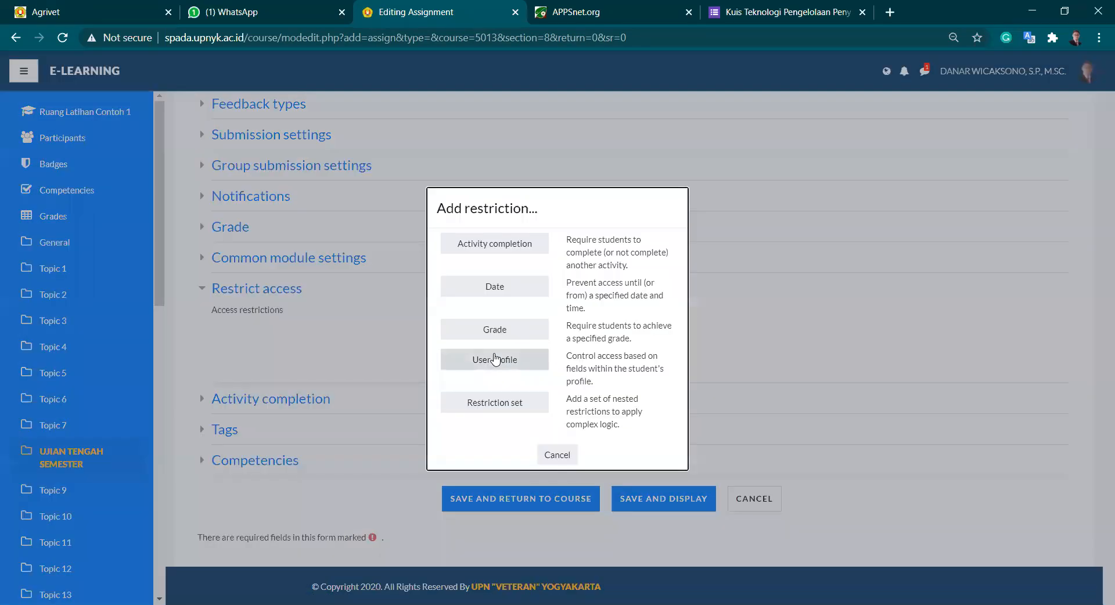
pyautogui.click(511, 292)
pyautogui.scroll(-2, 511, 292)
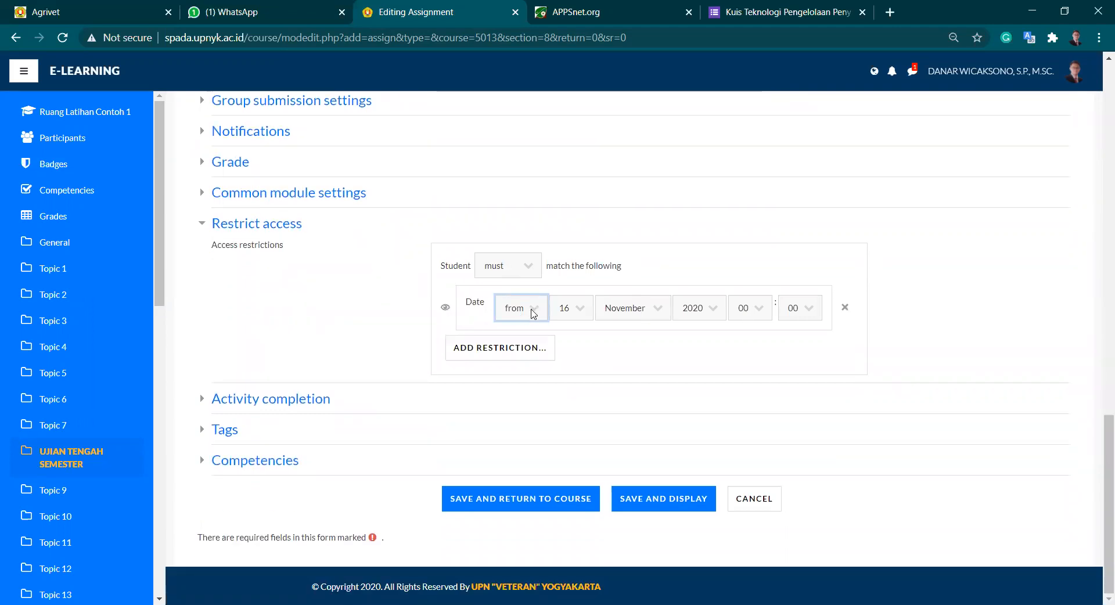
# Set the date restriction to allow access from day 17 at hour 09
pyautogui.click(531, 311)
pyautogui.click(519, 328)
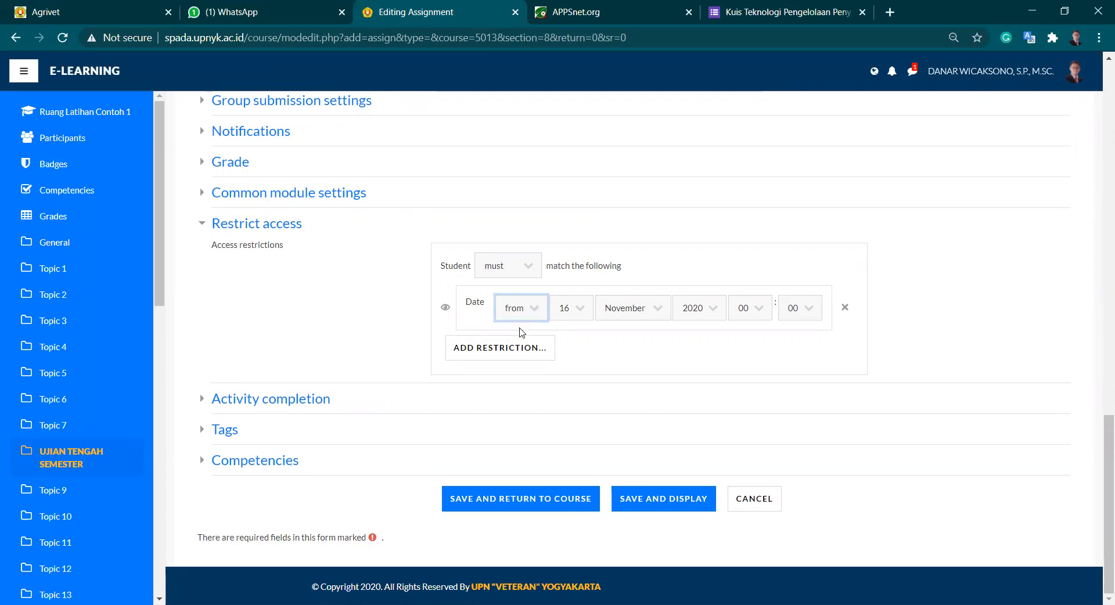
pyautogui.click(570, 308)
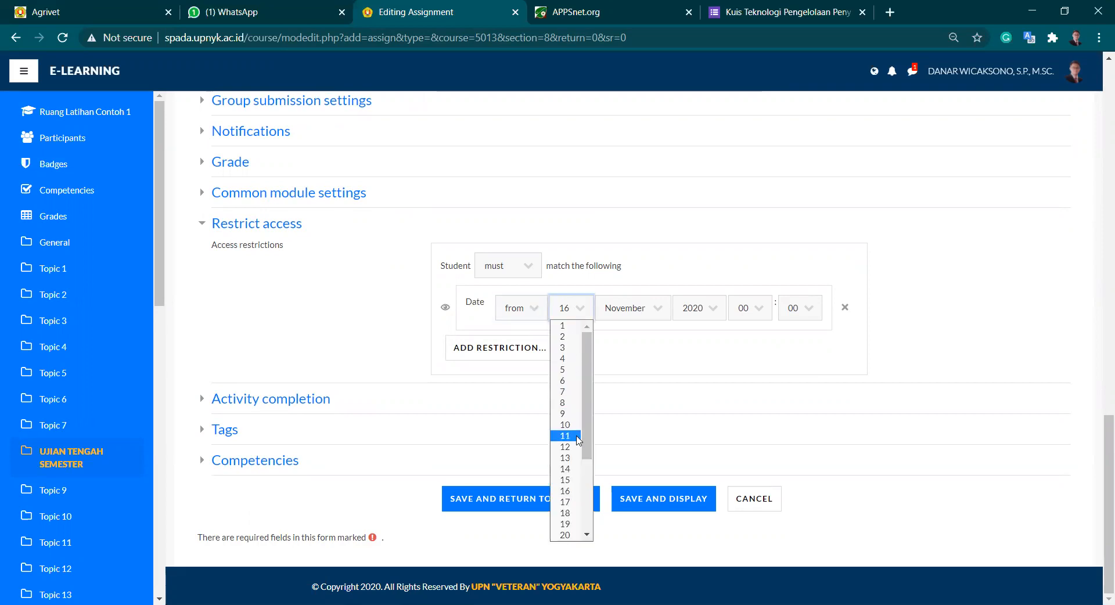
pyautogui.click(571, 503)
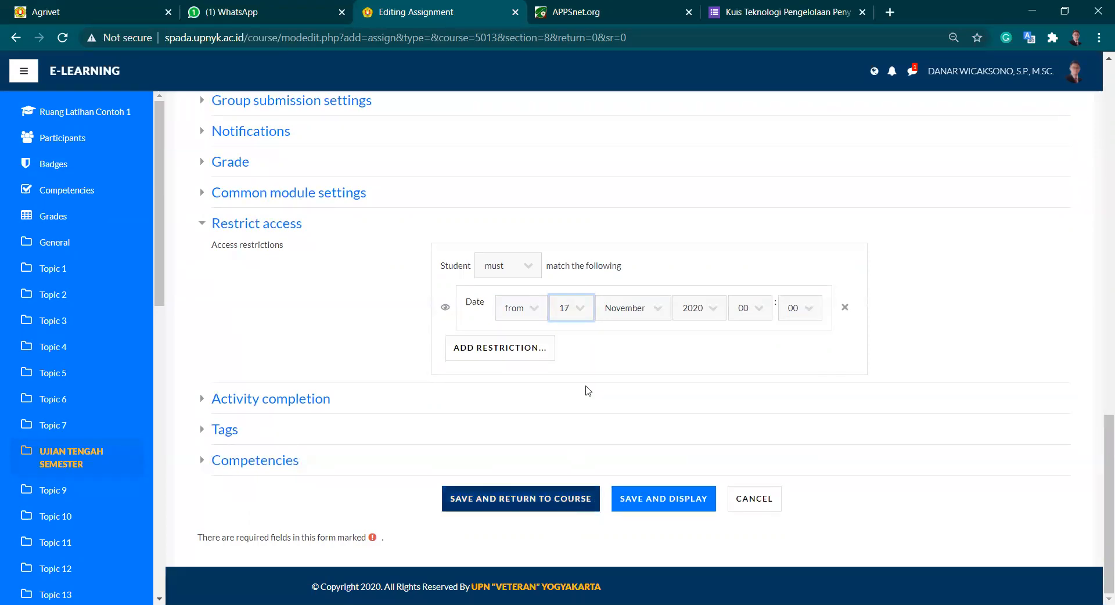
pyautogui.click(765, 314)
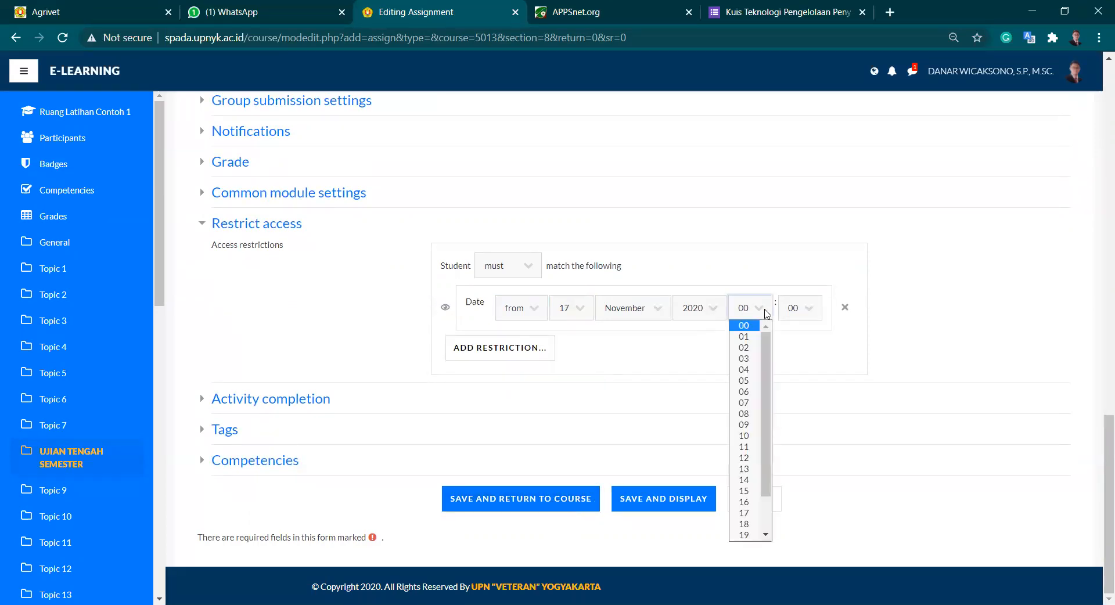
pyautogui.click(746, 426)
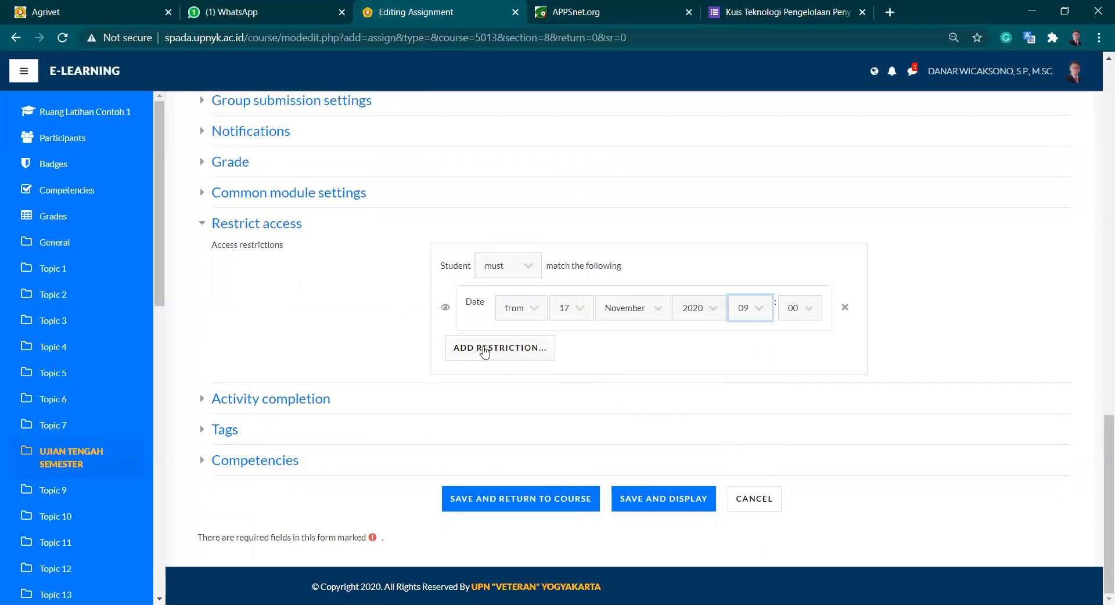
# Add a second Date restriction that limits access until day 17 at hour 09
pyautogui.click(484, 350)
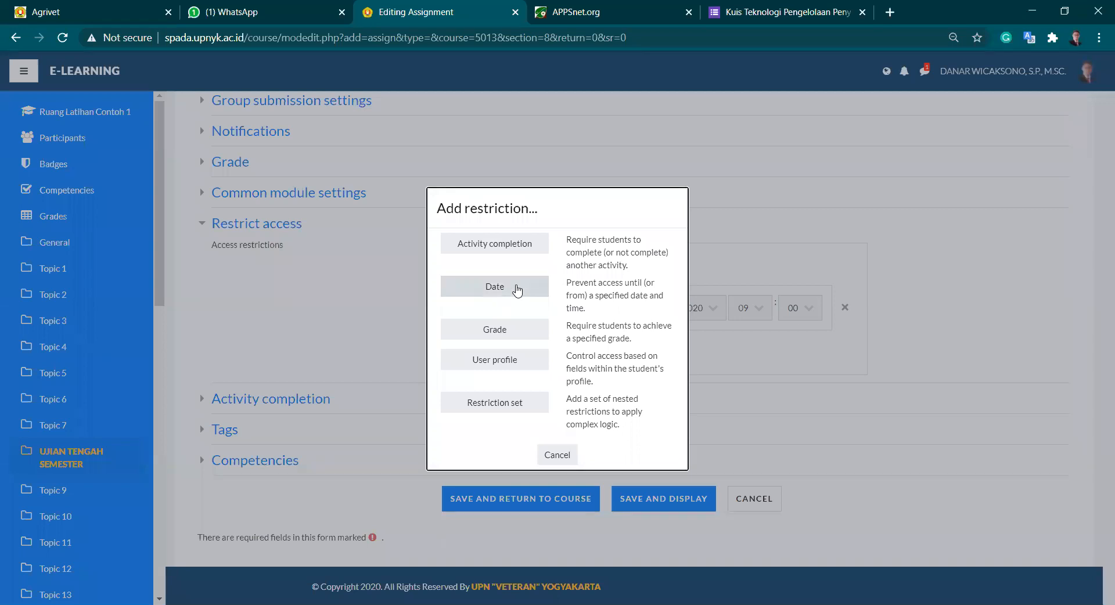
pyautogui.click(494, 287)
pyautogui.click(538, 375)
pyautogui.click(527, 400)
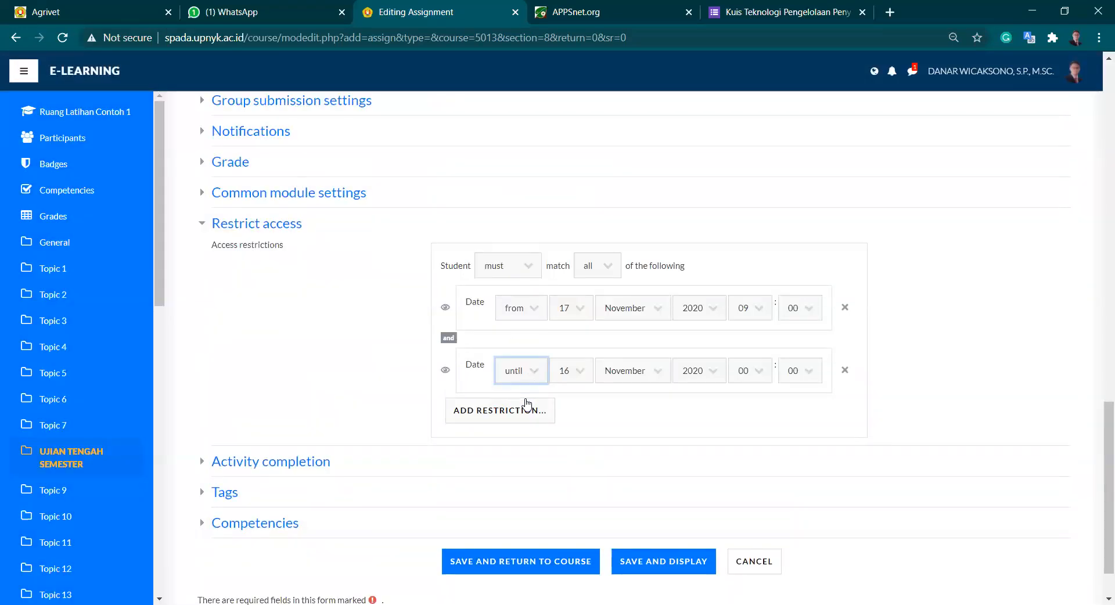
pyautogui.click(573, 379)
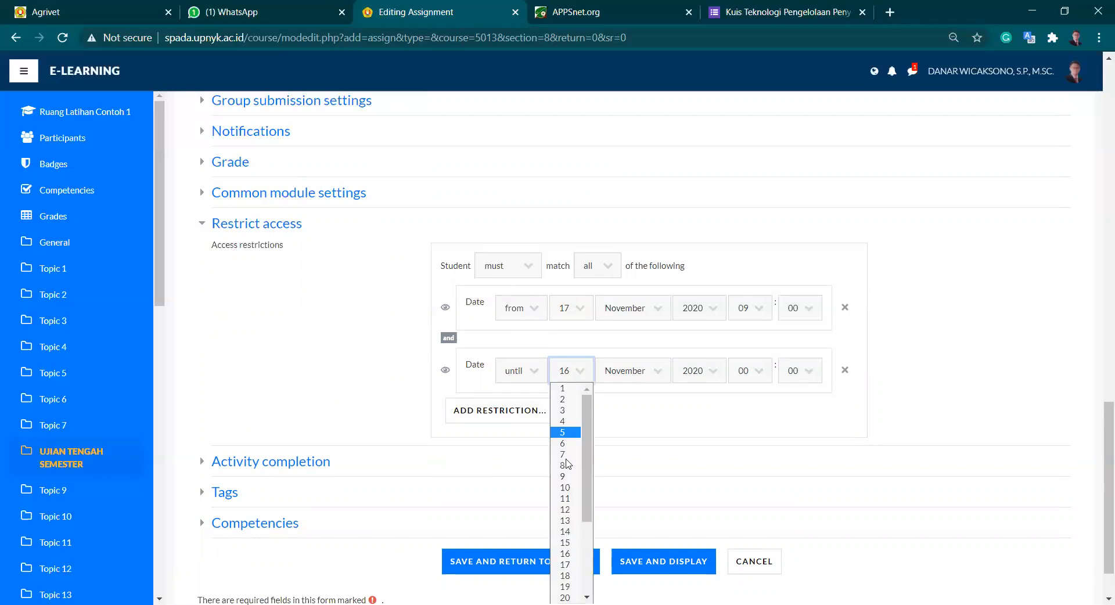
pyautogui.click(564, 565)
pyautogui.click(760, 375)
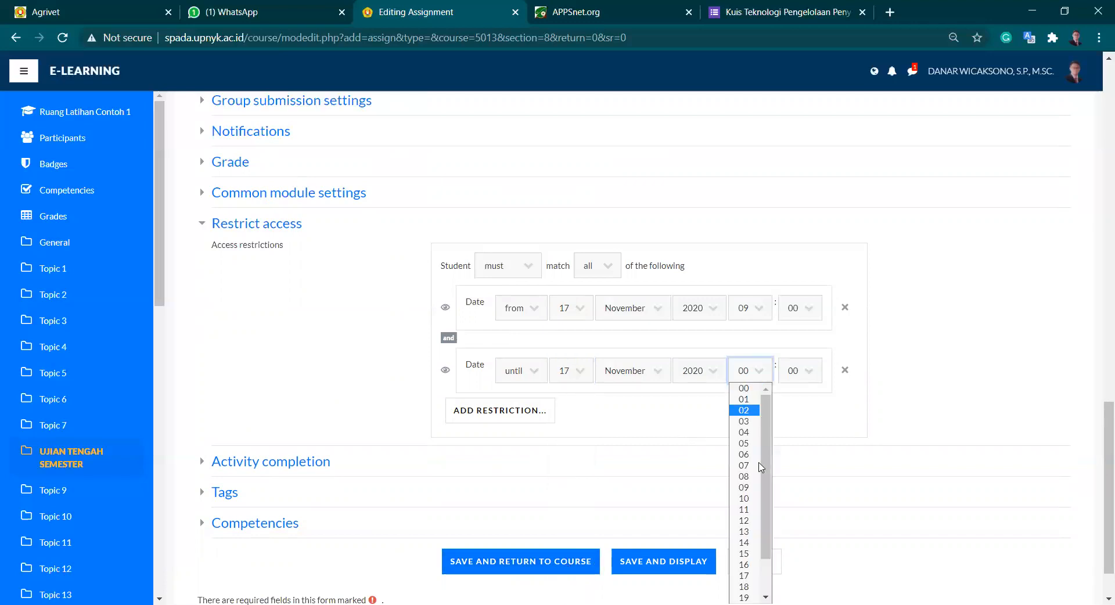
pyautogui.click(754, 491)
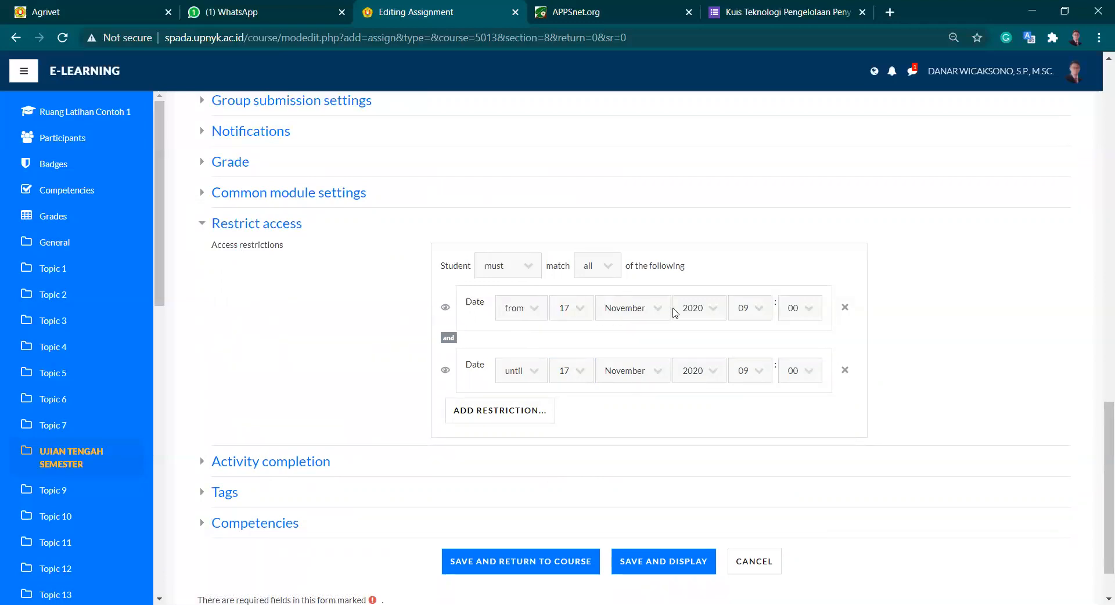
# Set the hour of the "from" date restriction to 08, then save the assignment and return to the course
pyautogui.click(758, 312)
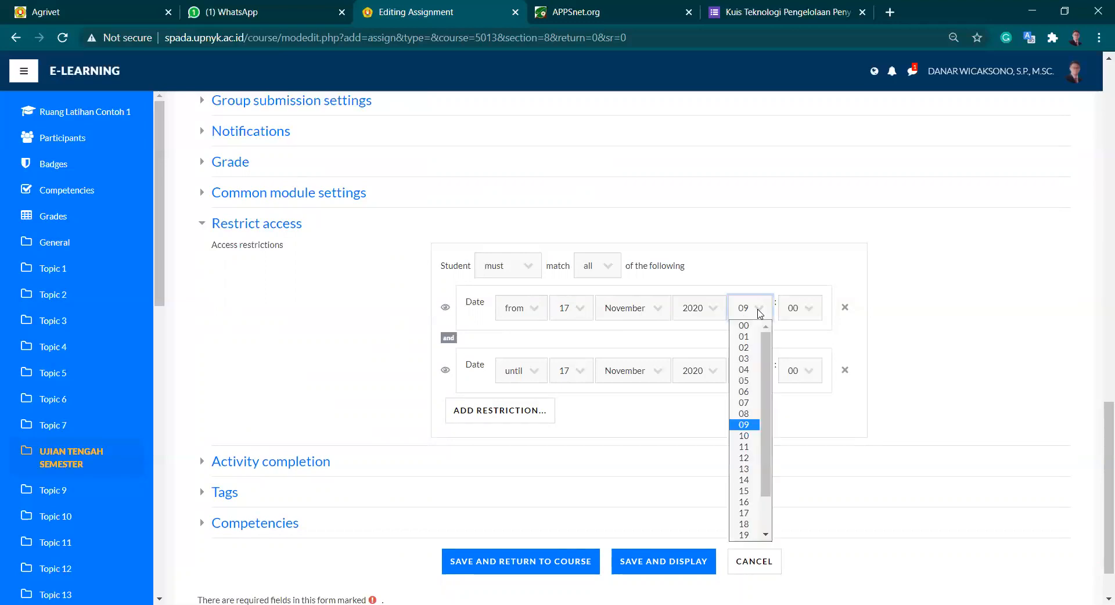
pyautogui.click(744, 413)
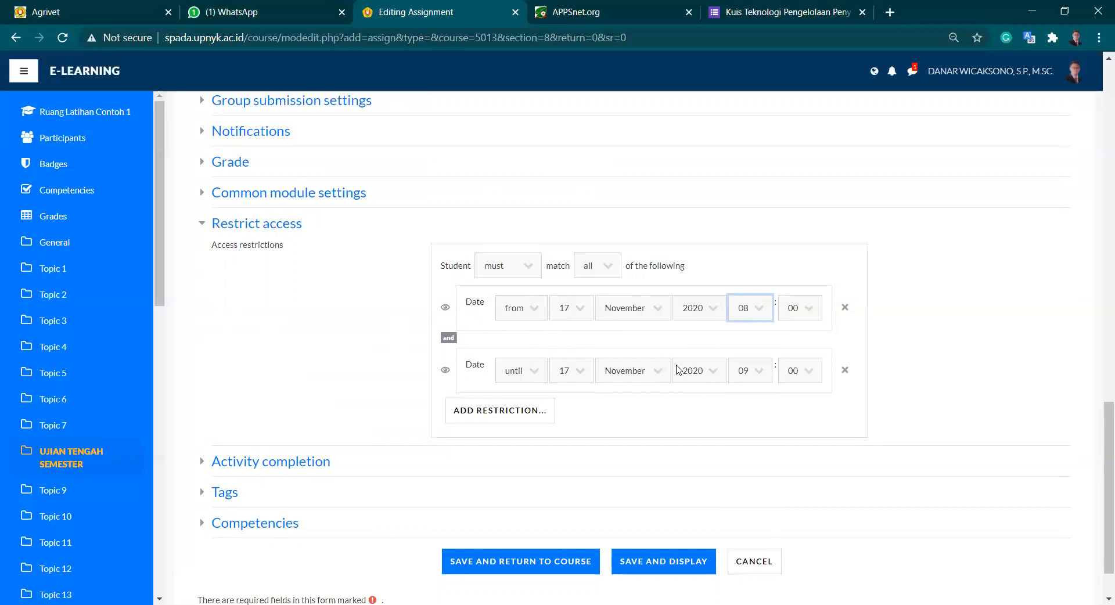
pyautogui.click(354, 354)
pyautogui.scroll(-1, 354, 354)
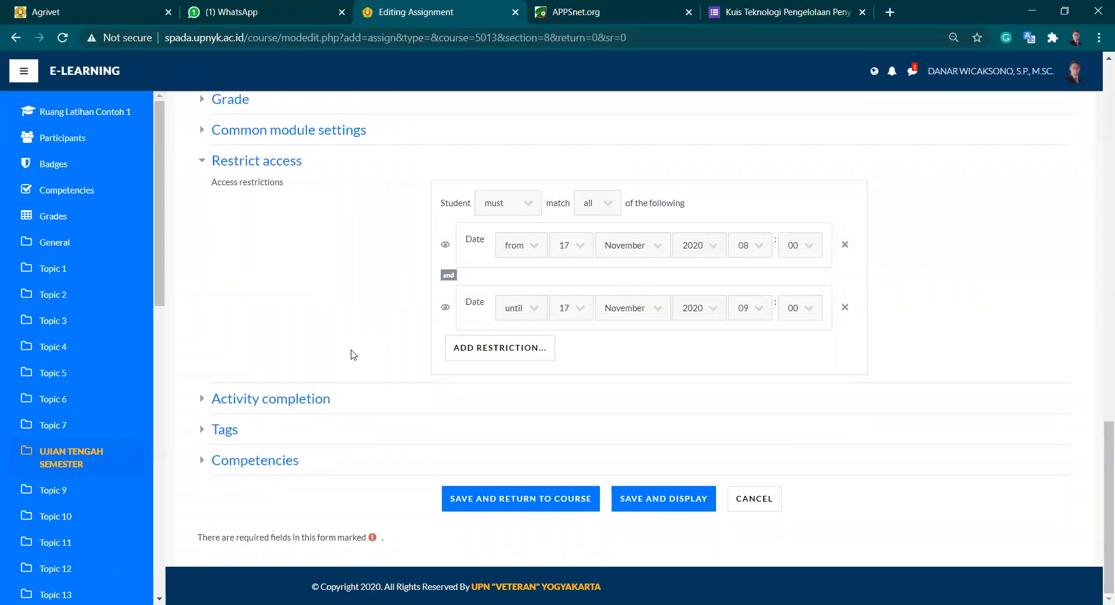
pyautogui.click(571, 505)
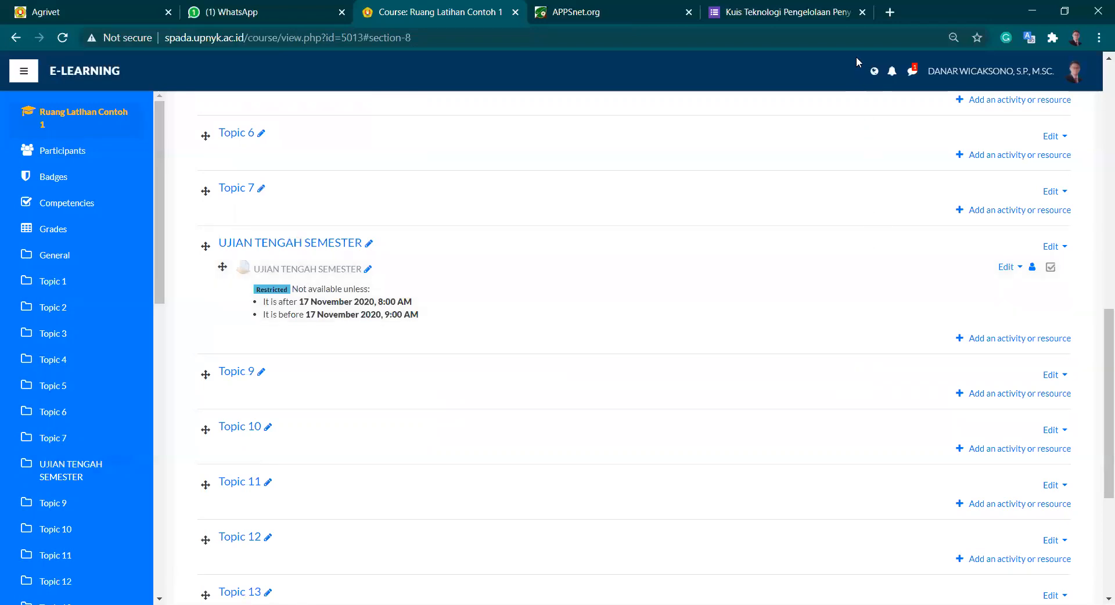
# Copy the web address of the "Kuis Teknologi Pengelolaan Penyakit" Google Form and return to the course page
pyautogui.click(845, 18)
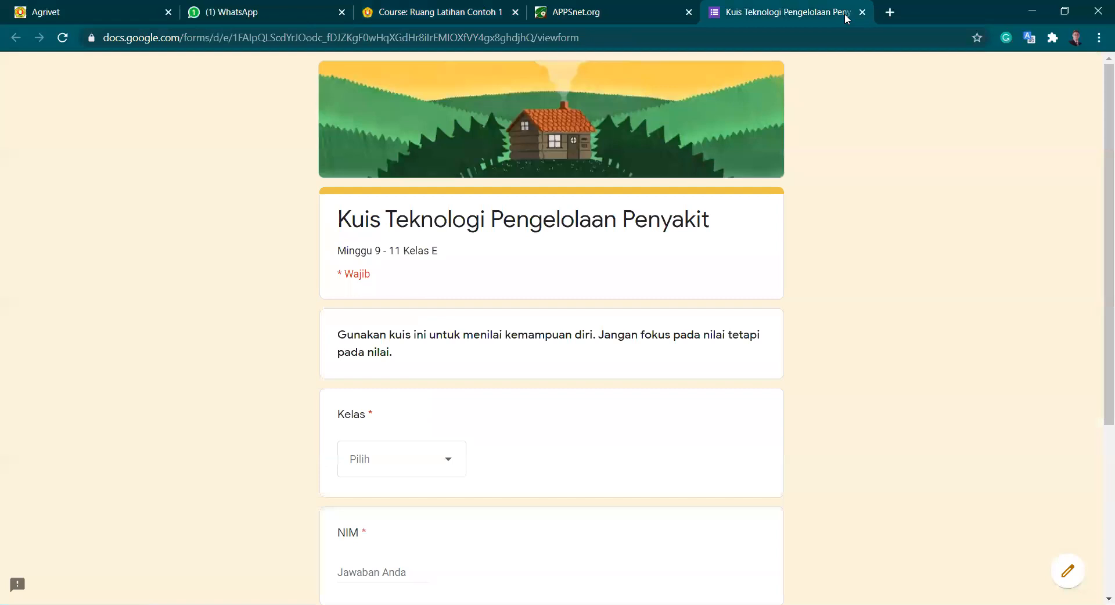
pyautogui.click(251, 42)
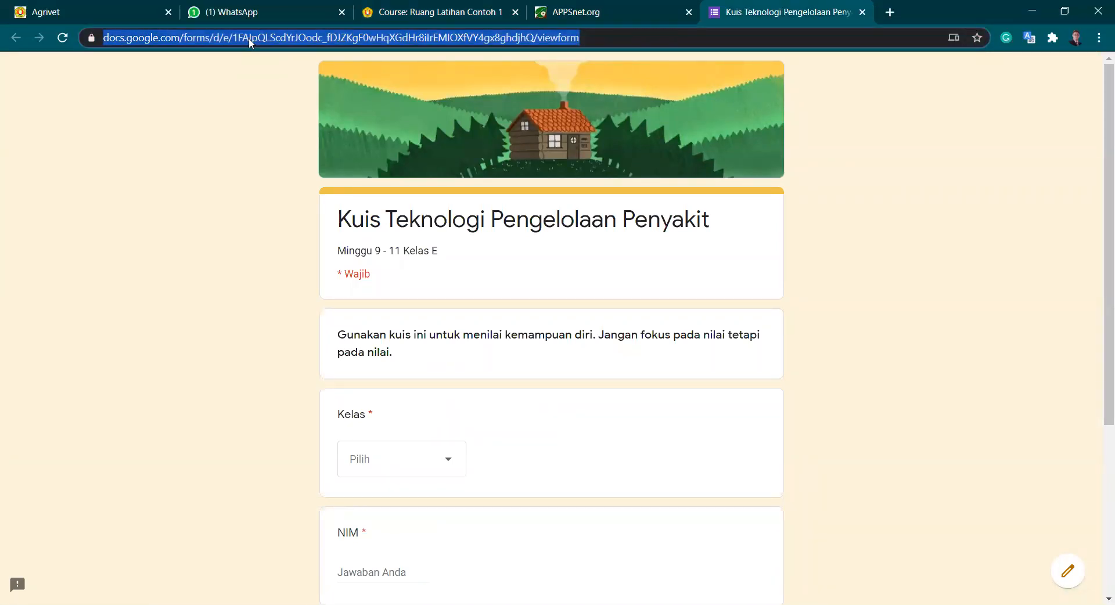
pyautogui.hotkey('ctrl', 'shift', 'Tab')
pyautogui.hotkey('ctrl', 'shift', 'Tab')
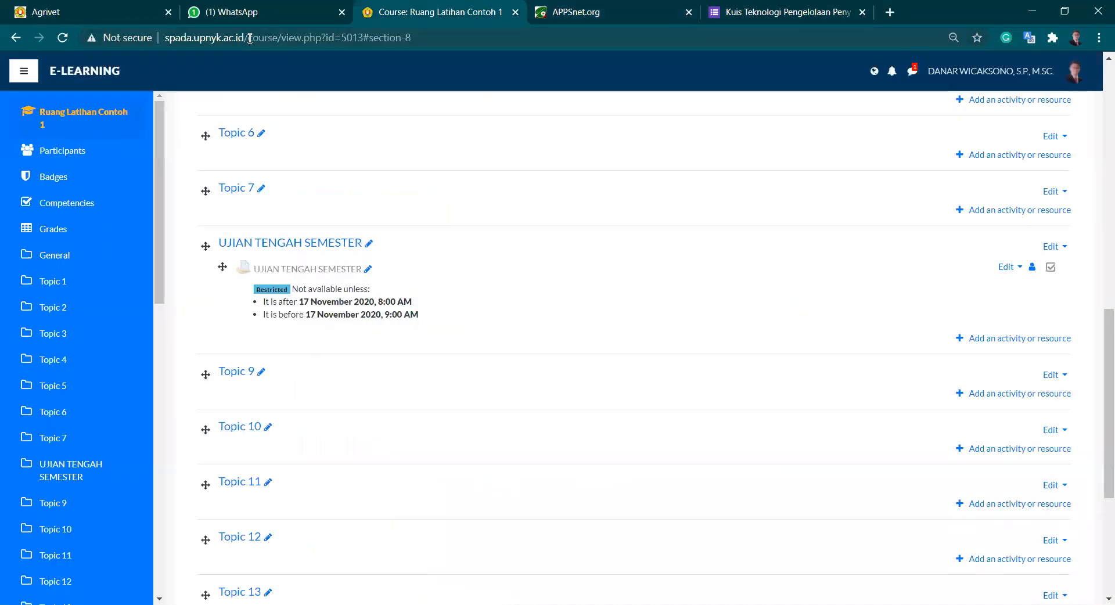
# Add a new URL resource to the UJIAN TENGAH SEMESTER section
pyautogui.click(999, 341)
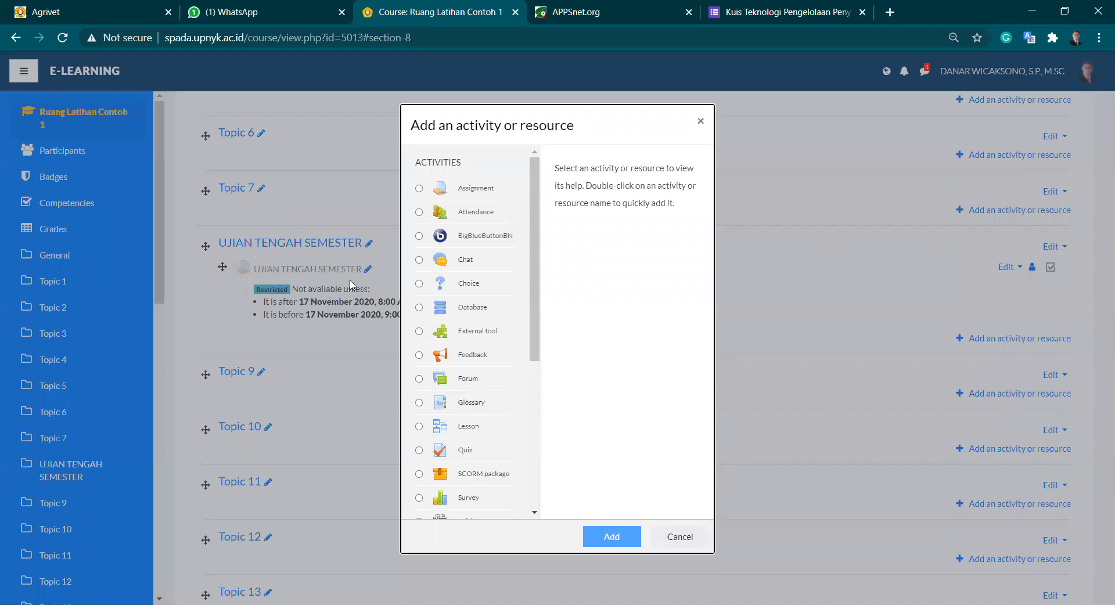
pyautogui.scroll(-1, 522, 336)
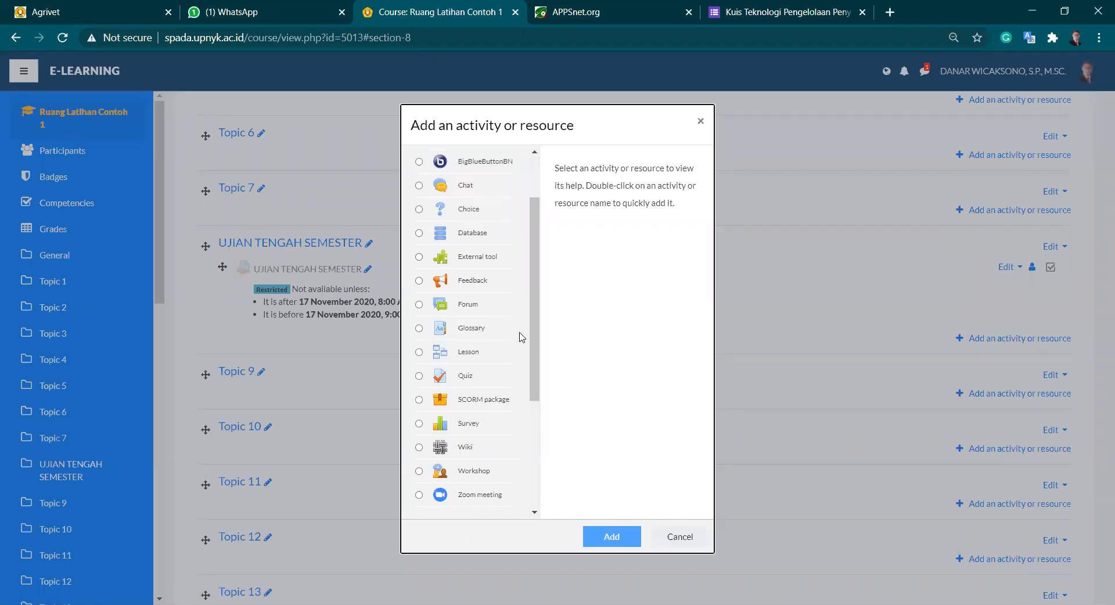
pyautogui.scroll(-3, 522, 336)
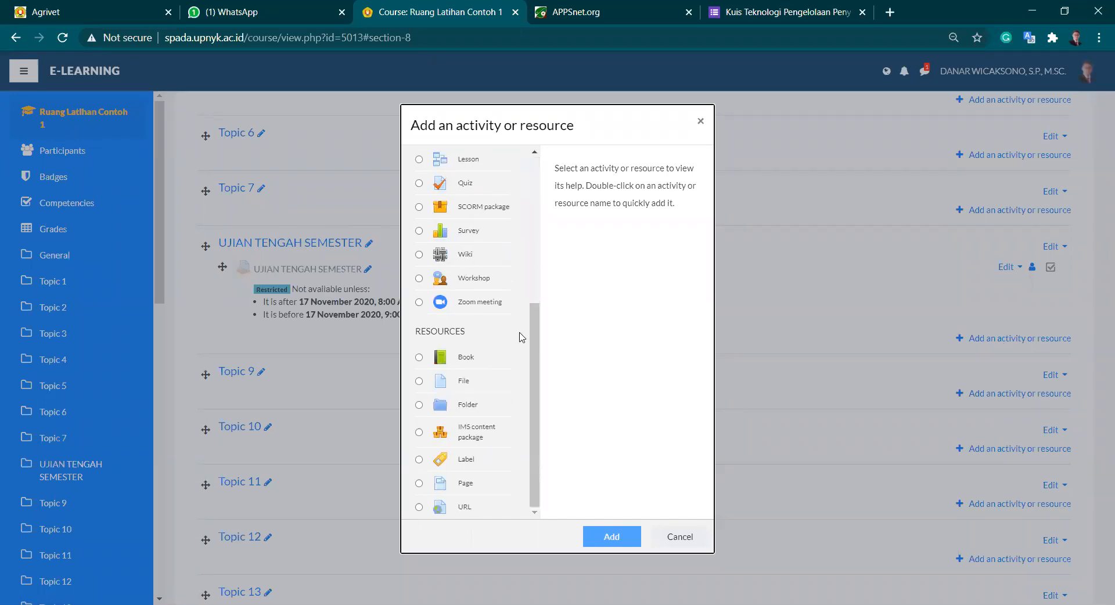
pyautogui.click(466, 507)
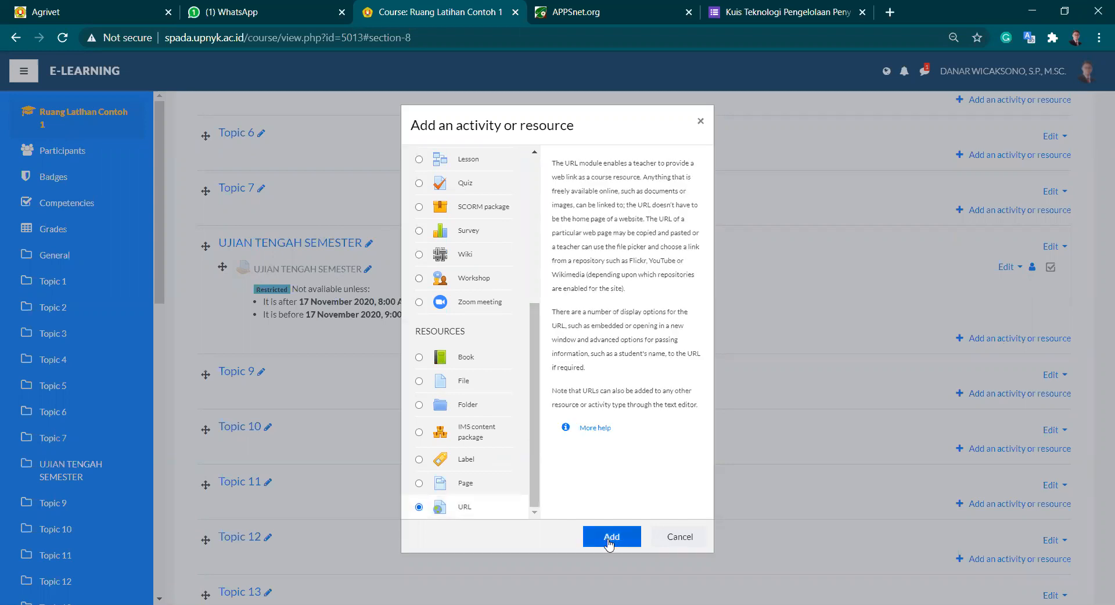
pyautogui.click(610, 540)
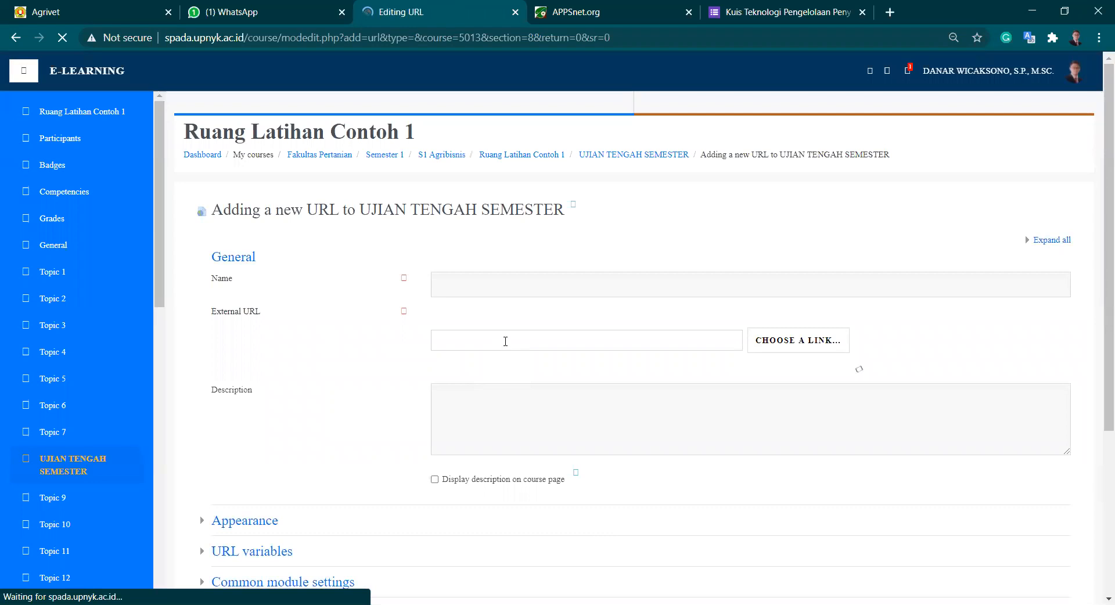
# Name the URL resource "UJIAN TENGAH SEMESTER"
pyautogui.click(541, 289)
pyautogui.write('U')
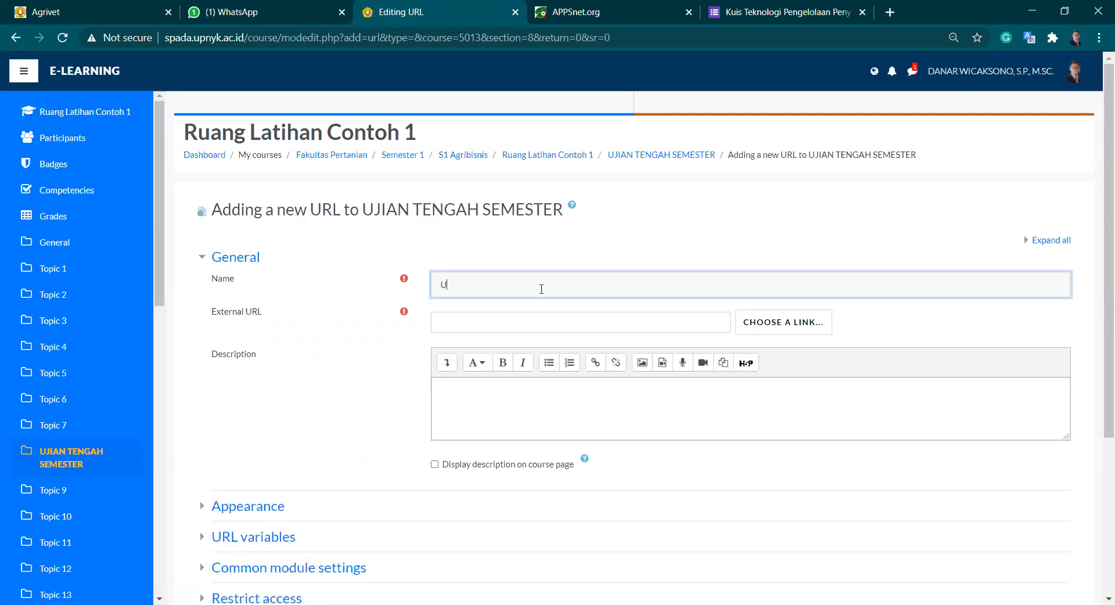
pyautogui.write('JIAU TENGAH SEMESTER')
pyautogui.press('BackSpace')
pyautogui.write('N')
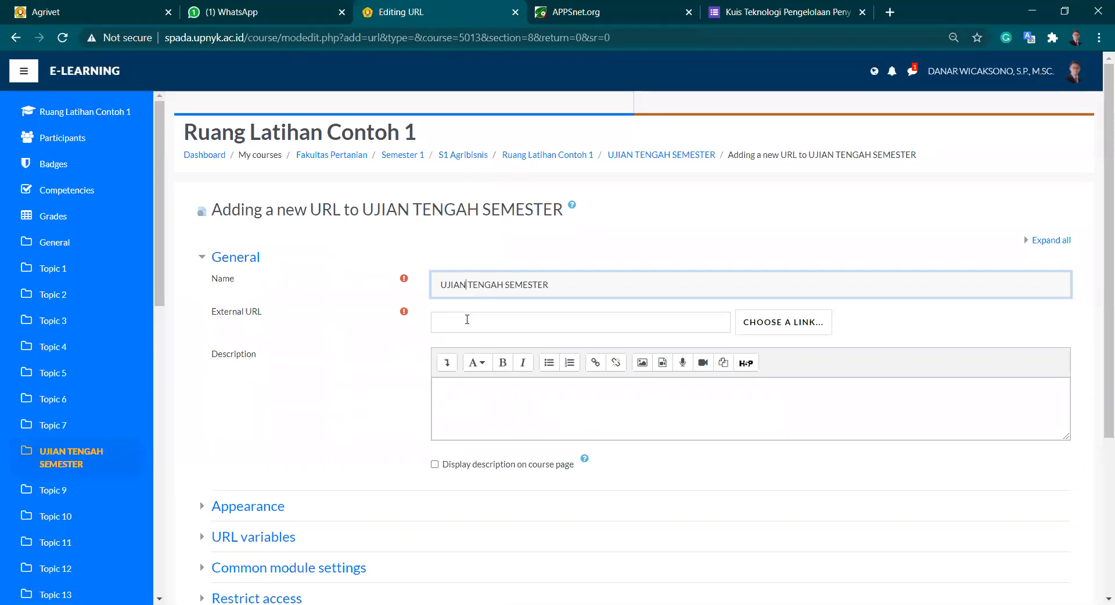
# Paste the copied Google Forms link as the external URL, leave the description empty, and save the resource, returning to the course
pyautogui.click(467, 320)
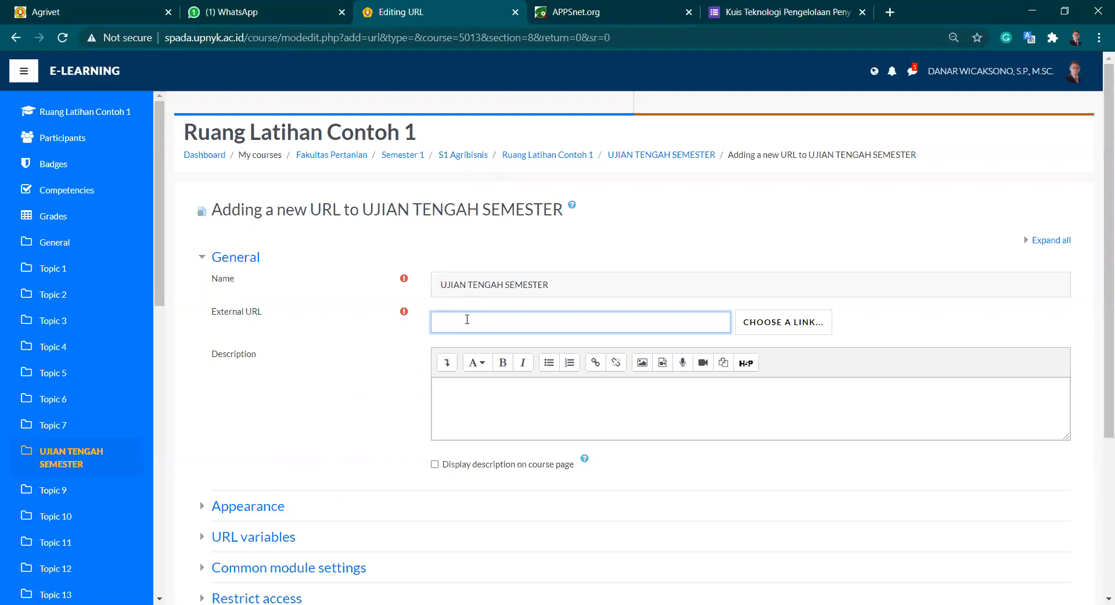
pyautogui.hotkey('ctrl', 'v')
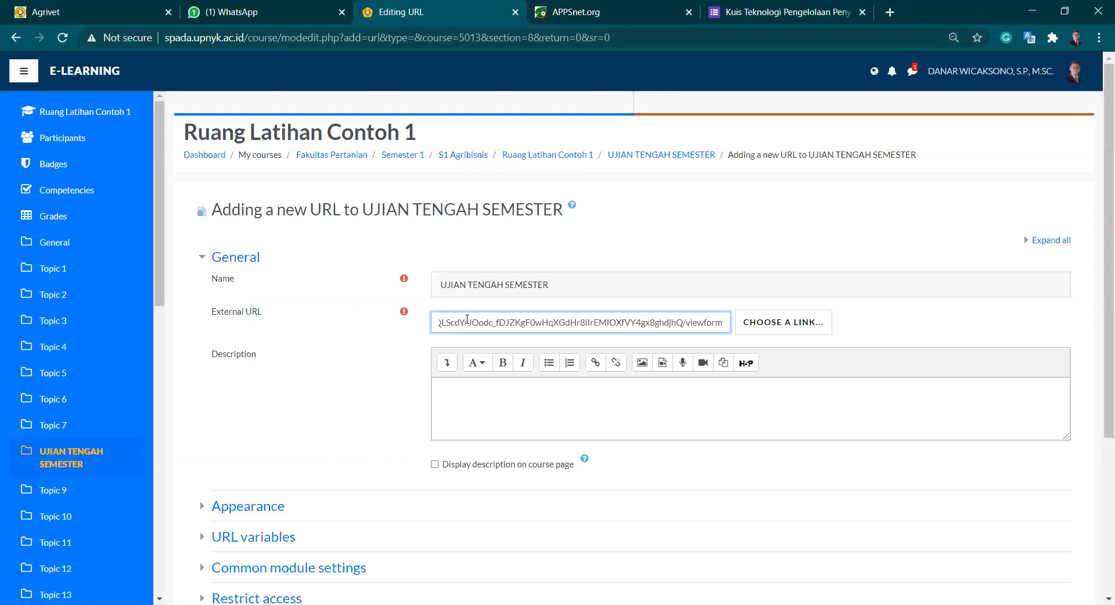
pyautogui.scroll(-3, 467, 319)
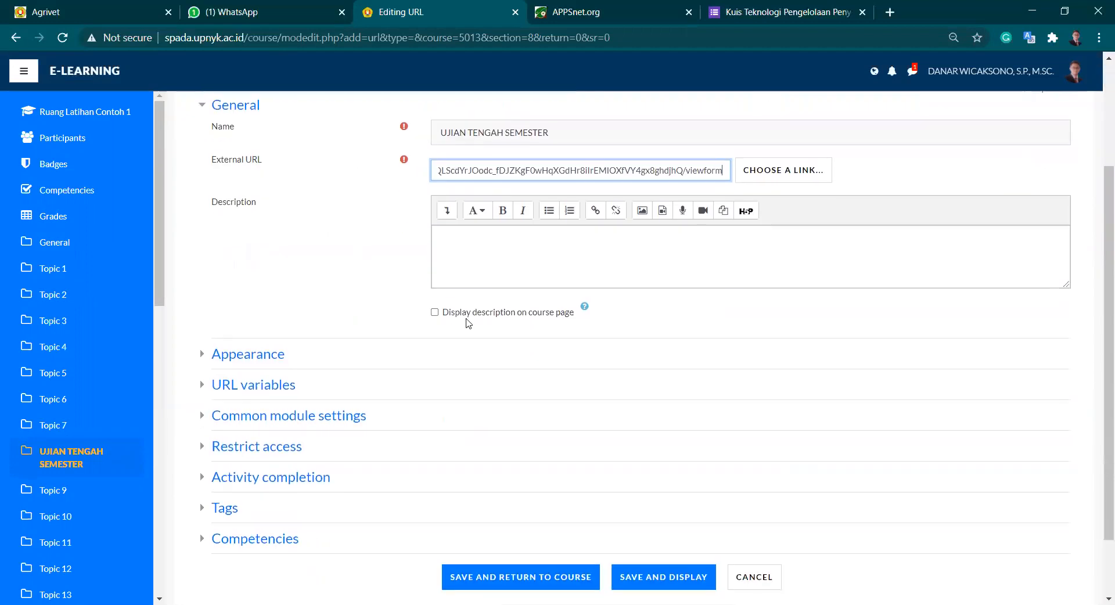
pyautogui.click(505, 239)
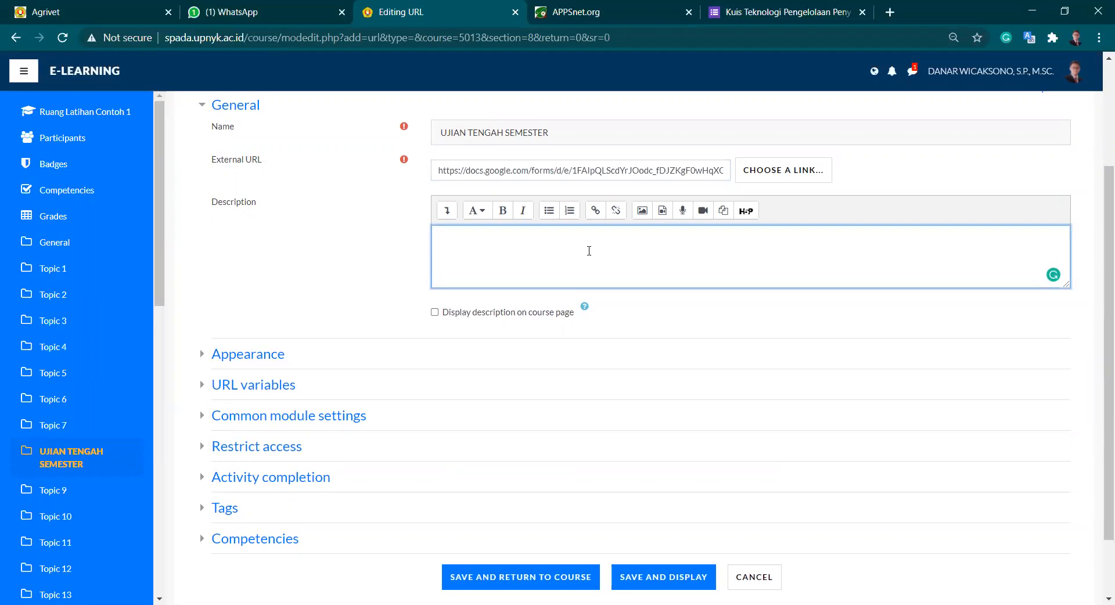
pyautogui.click(435, 312)
pyautogui.click(434, 312)
pyautogui.click(463, 261)
pyautogui.scroll(-2, 462, 261)
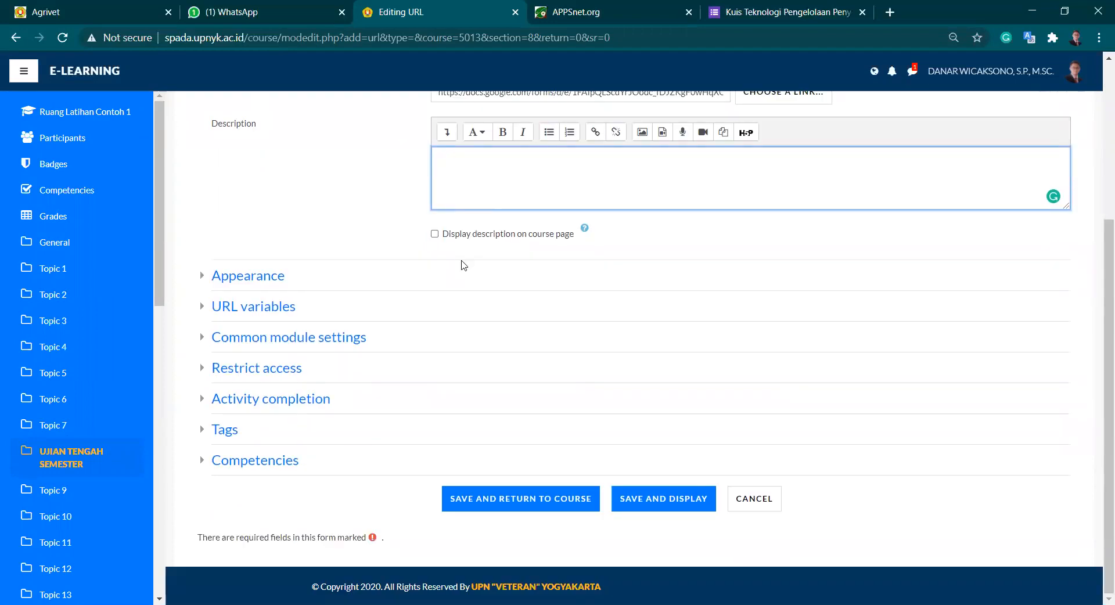
pyautogui.click(535, 512)
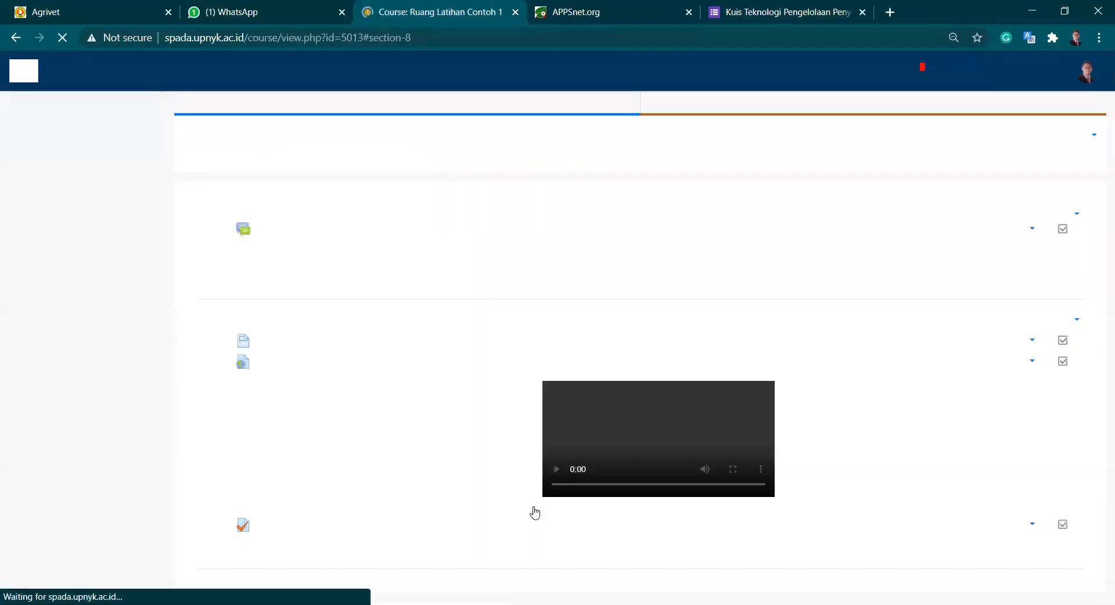
# Open the settings of the UJIAN TENGAH SEMESTER URL resource and check its name and external URL
pyautogui.scroll(2, 535, 512)
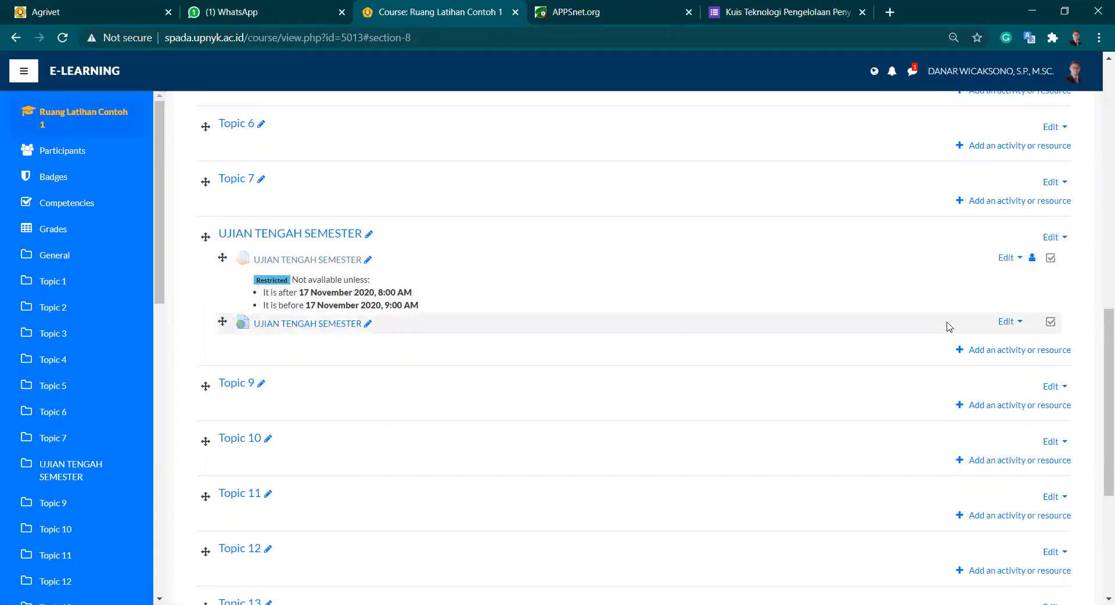
pyautogui.click(1019, 323)
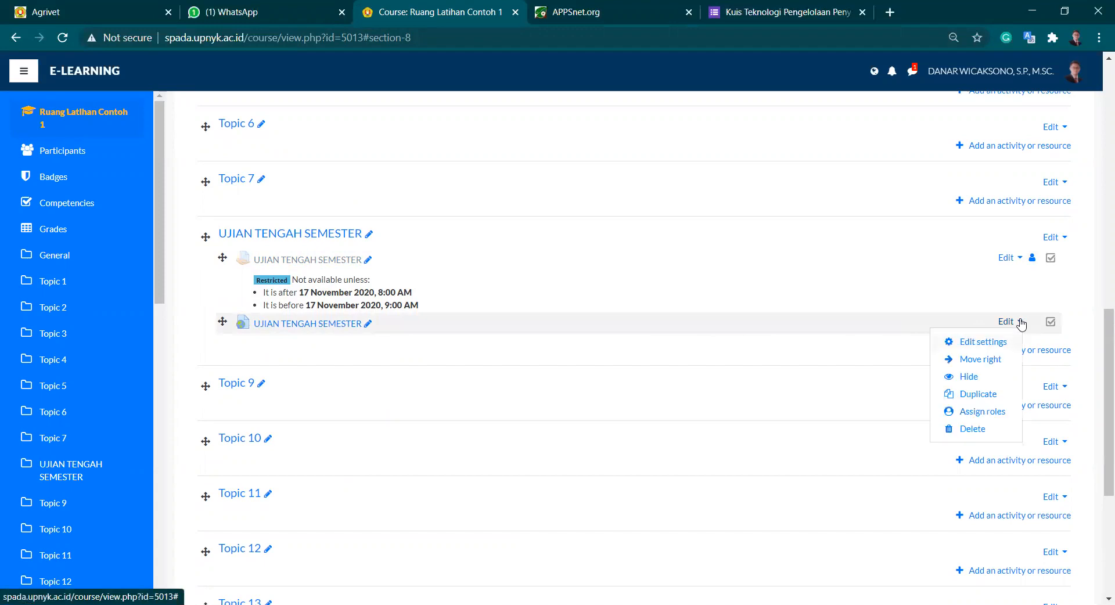
pyautogui.click(990, 351)
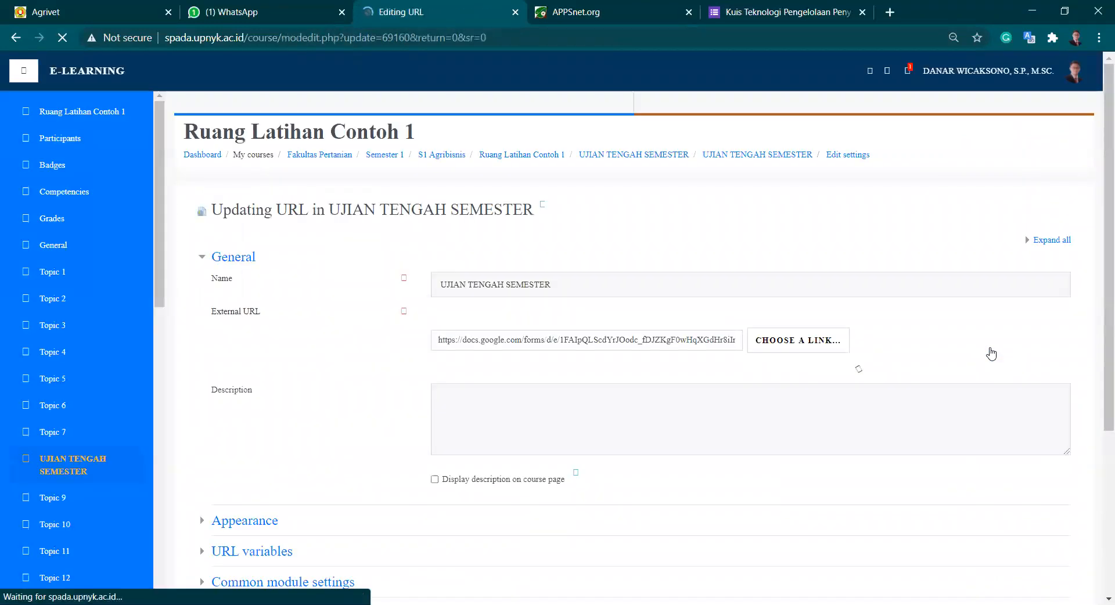
pyautogui.scroll(-2, 991, 354)
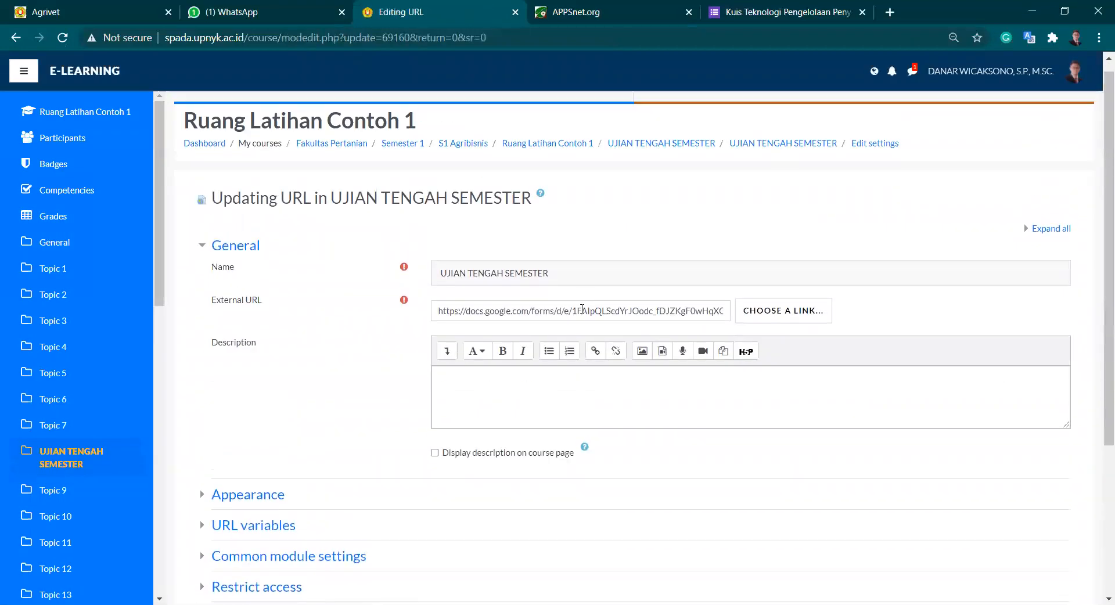
pyautogui.click(604, 267)
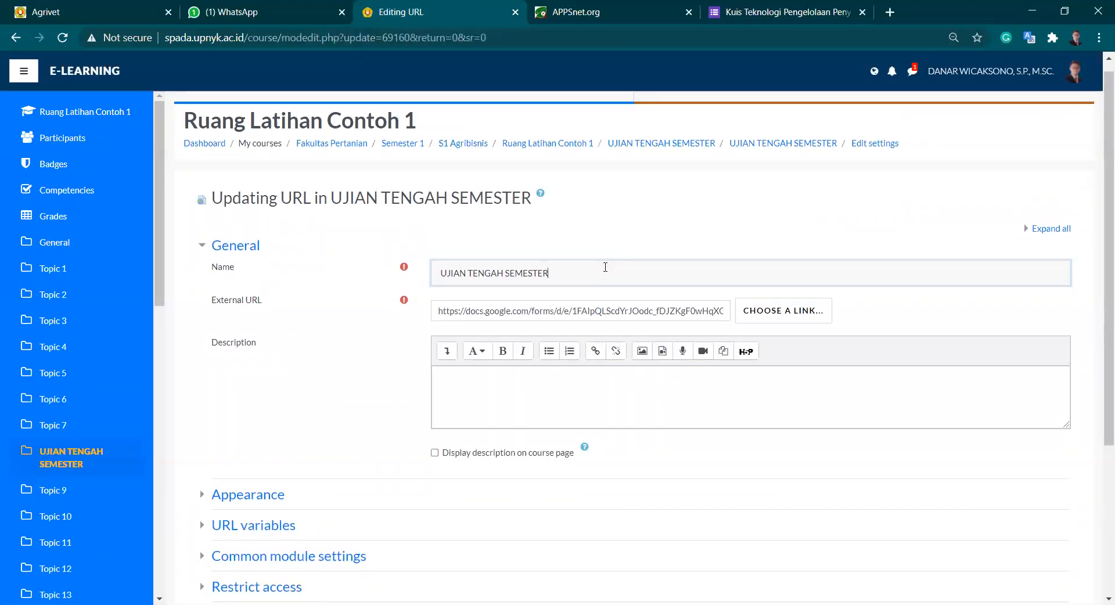
pyautogui.click(588, 309)
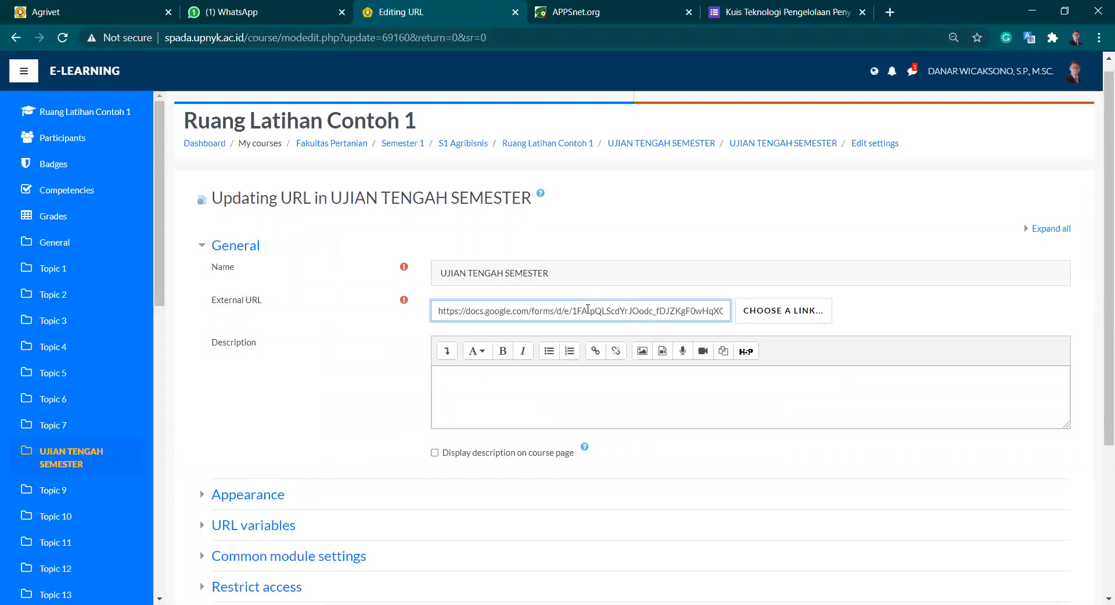
pyautogui.scroll(-4, 587, 309)
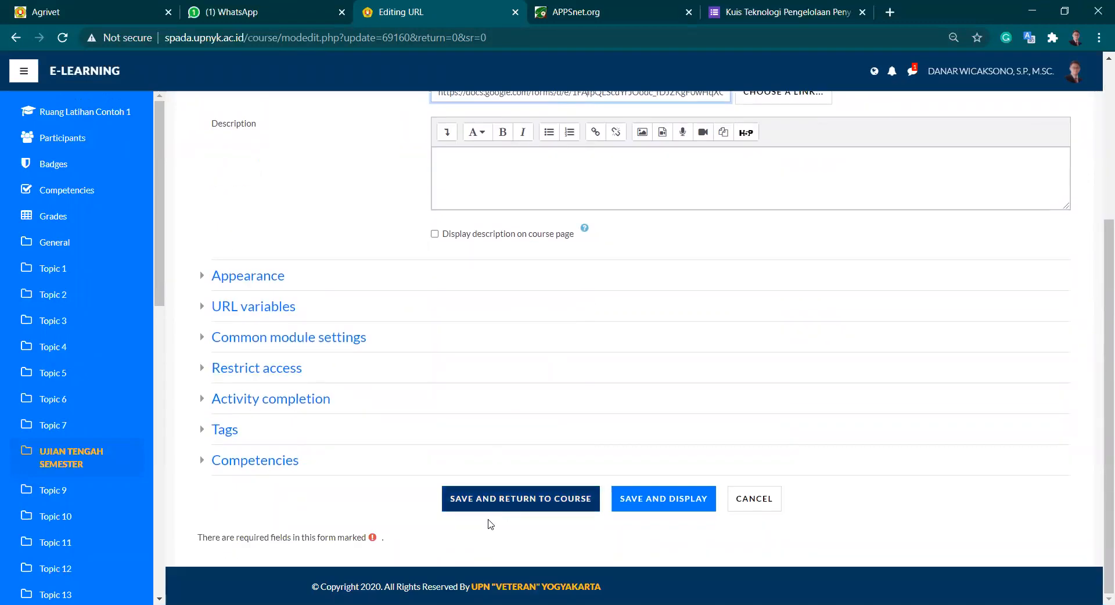
# Add a Date restriction to the URL resource that allows access from day 17 at hour 08
pyautogui.click(252, 371)
pyautogui.scroll(-2, 252, 371)
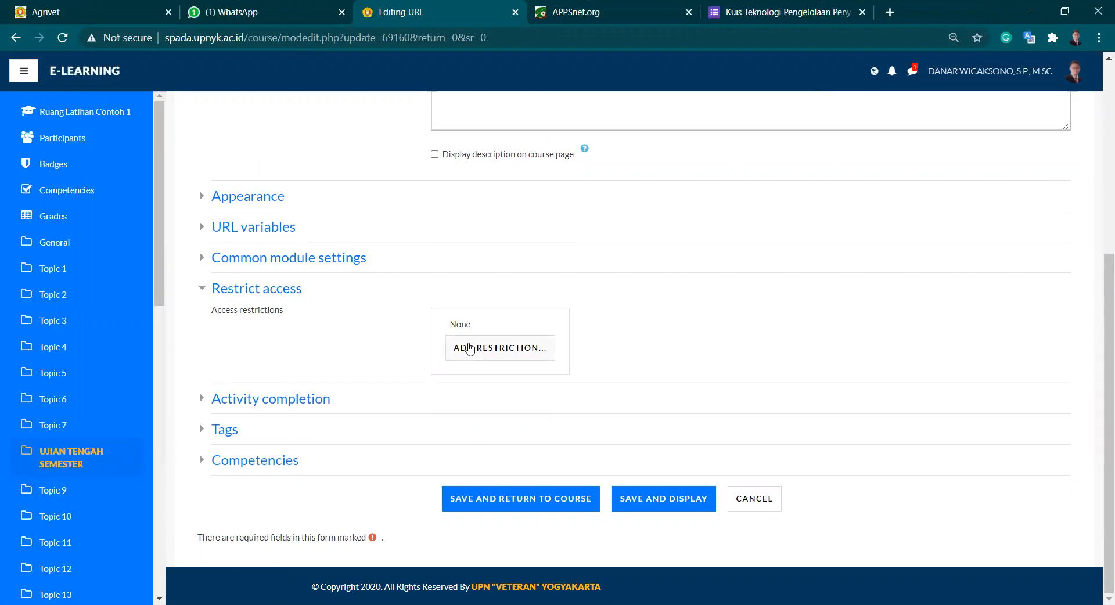
pyautogui.click(470, 348)
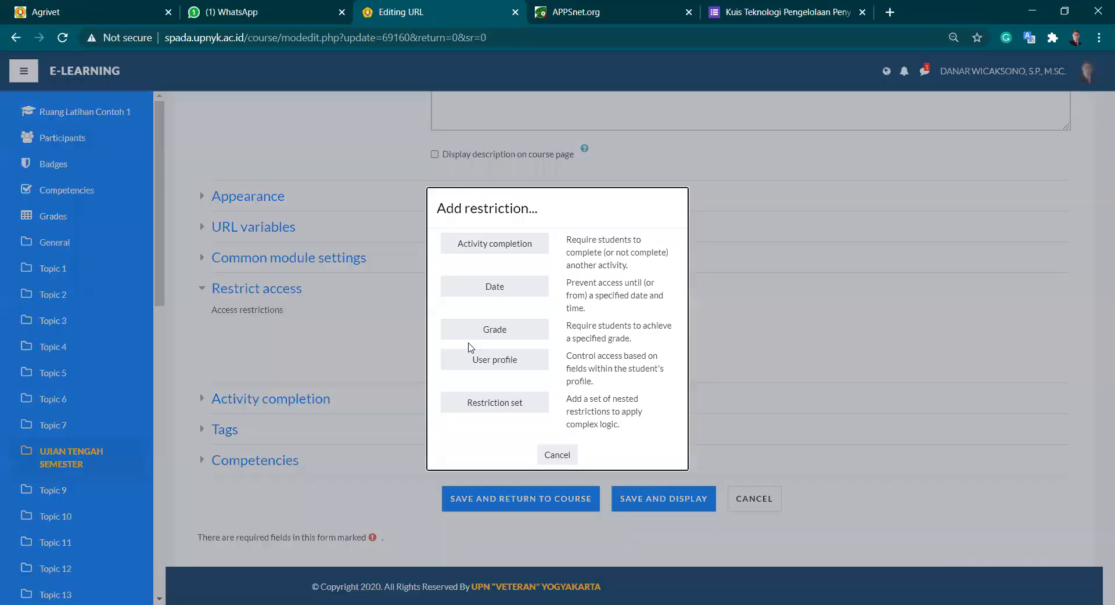
pyautogui.click(501, 292)
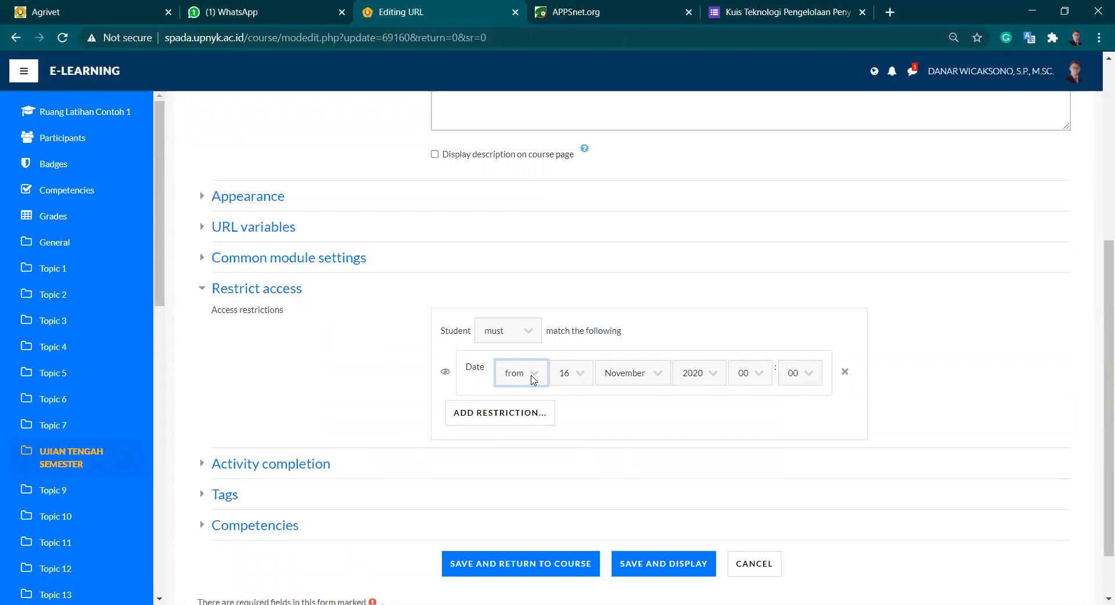
pyautogui.click(580, 378)
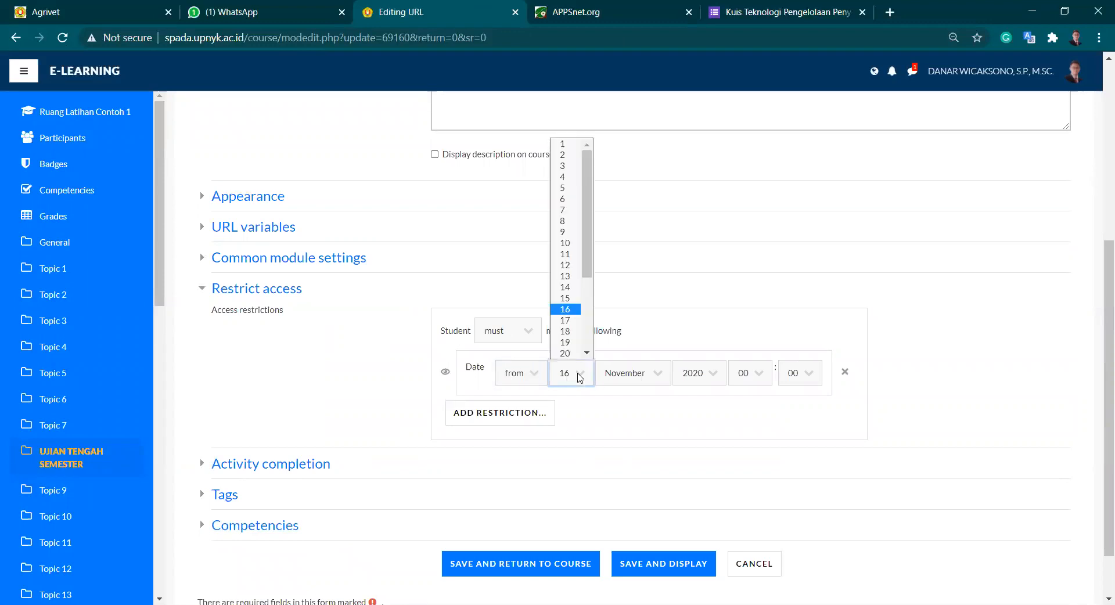
pyautogui.click(558, 321)
pyautogui.click(754, 373)
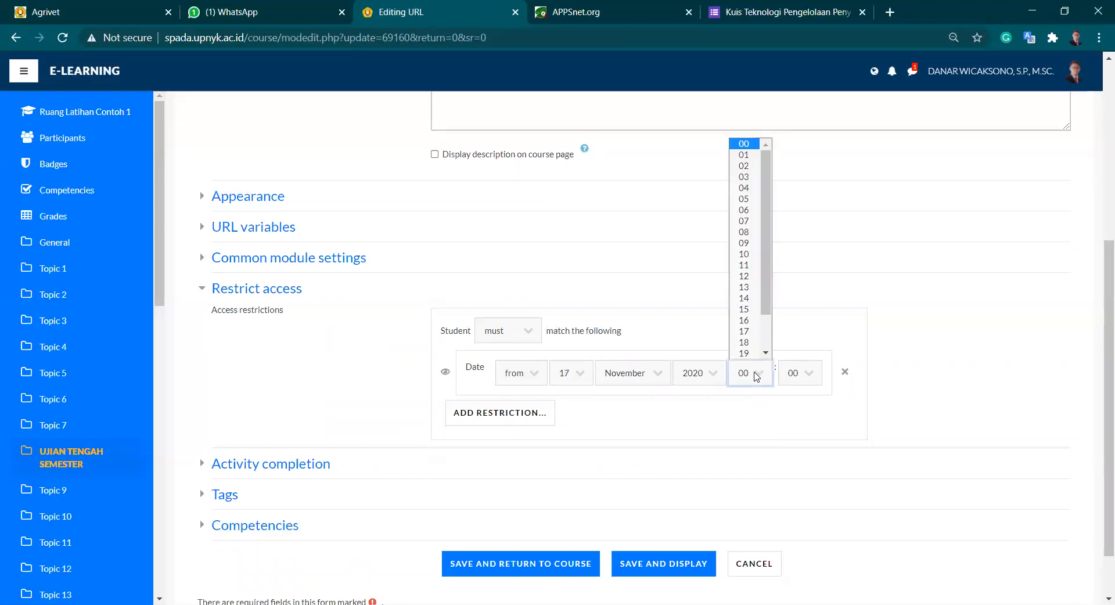
pyautogui.click(744, 232)
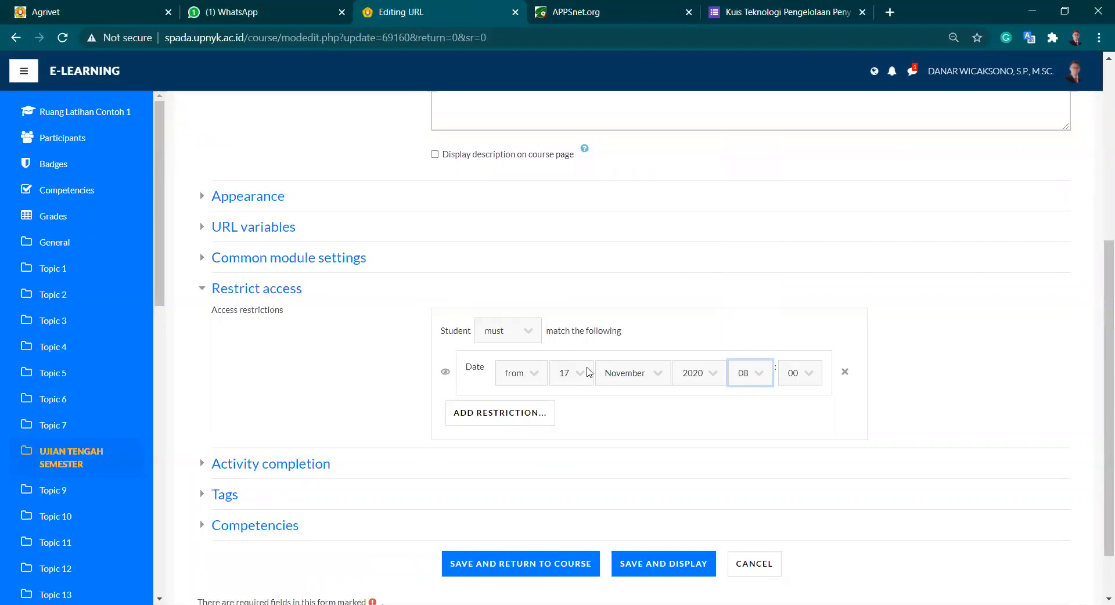
# Add a second Date restriction that limits access until day 17 at hour 09, then save the URL resource and return to the course
pyautogui.click(536, 414)
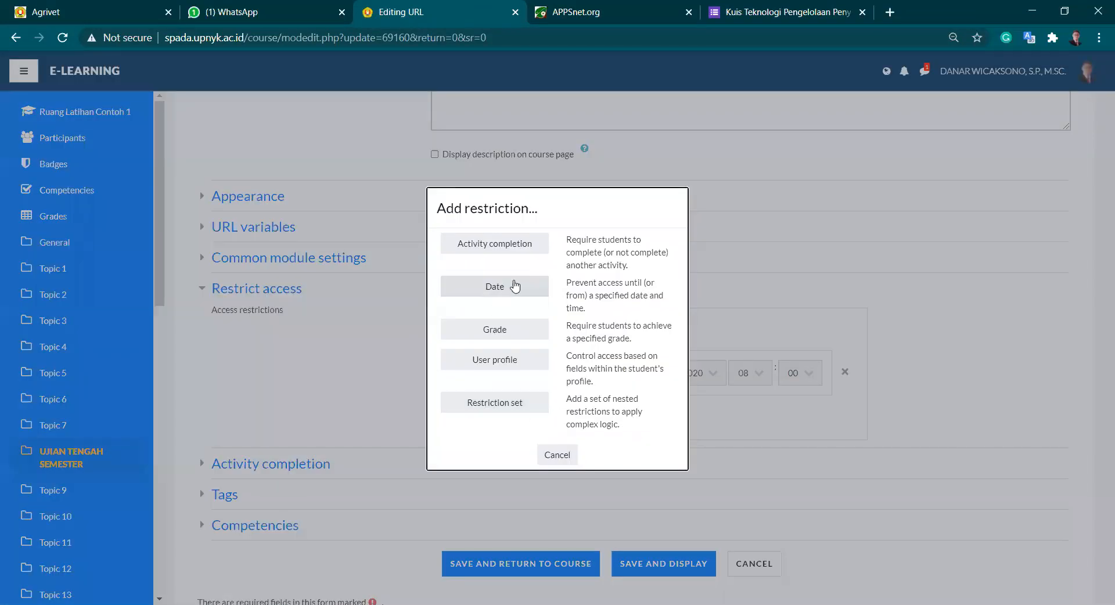
pyautogui.click(516, 292)
pyautogui.click(539, 431)
pyautogui.click(526, 463)
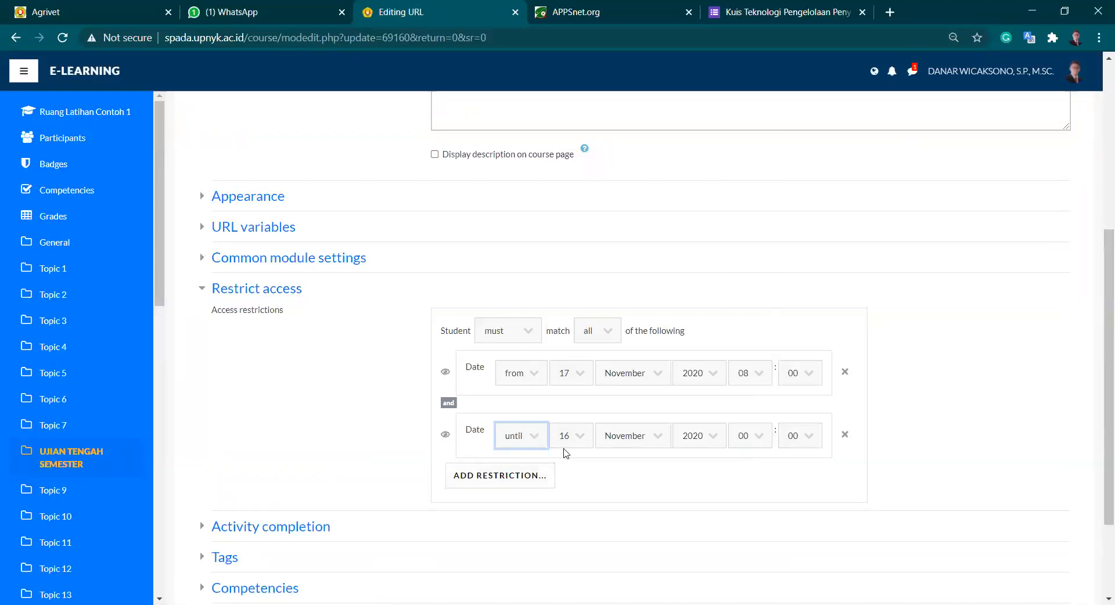
pyautogui.click(580, 440)
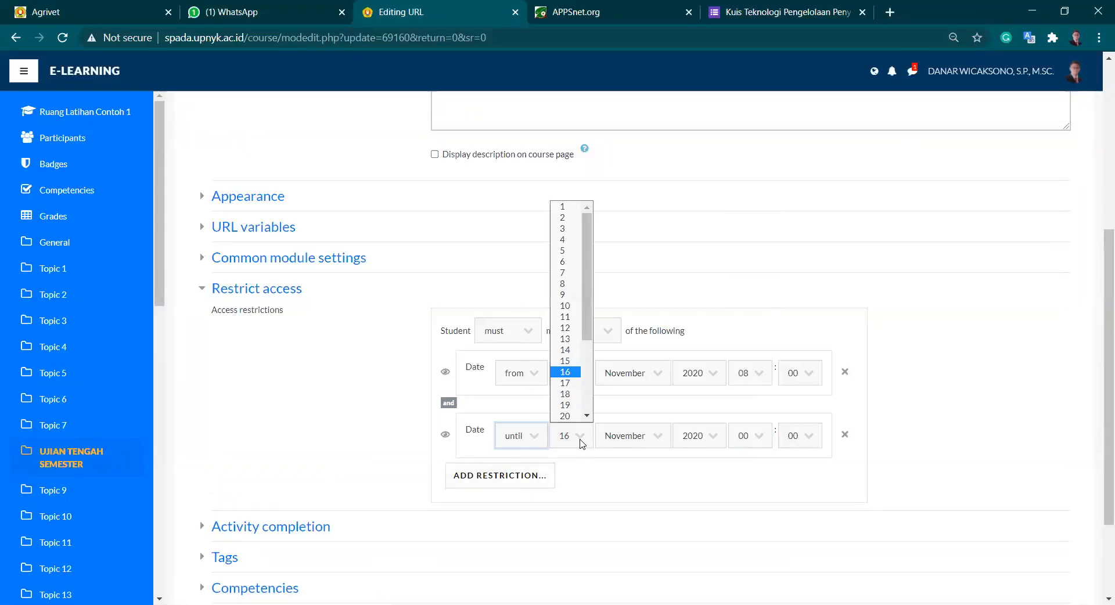
pyautogui.click(565, 384)
pyautogui.click(743, 436)
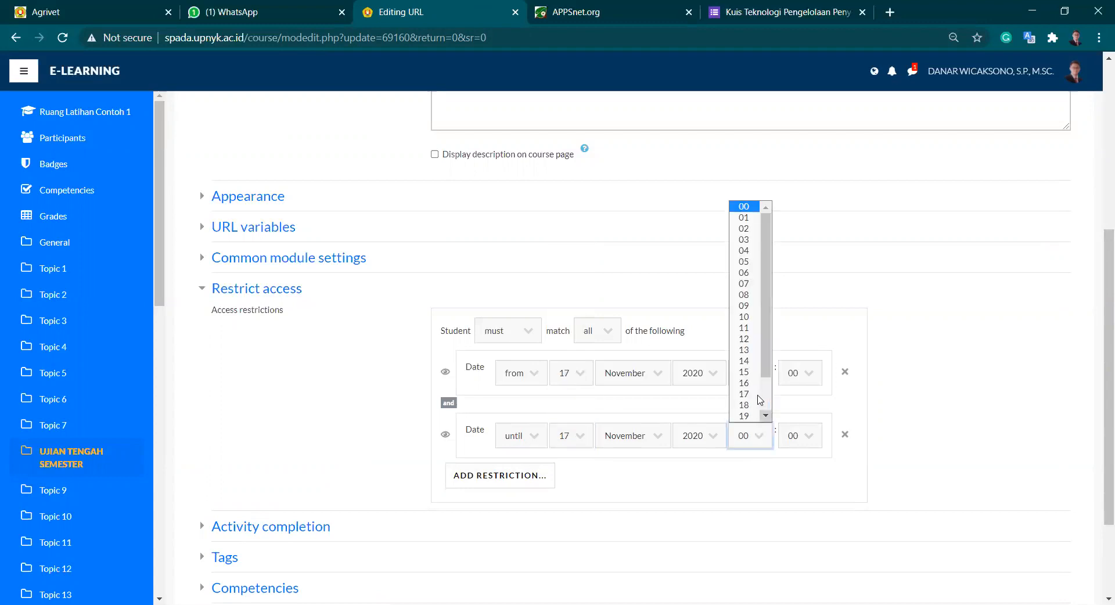
pyautogui.click(741, 307)
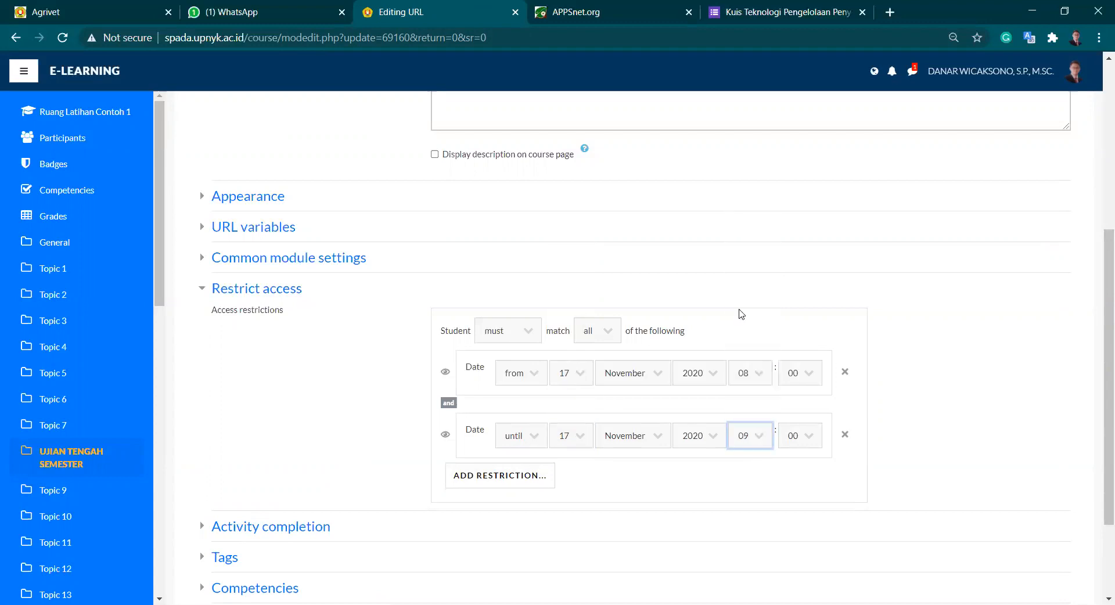
pyautogui.scroll(-3, 738, 313)
pyautogui.click(521, 511)
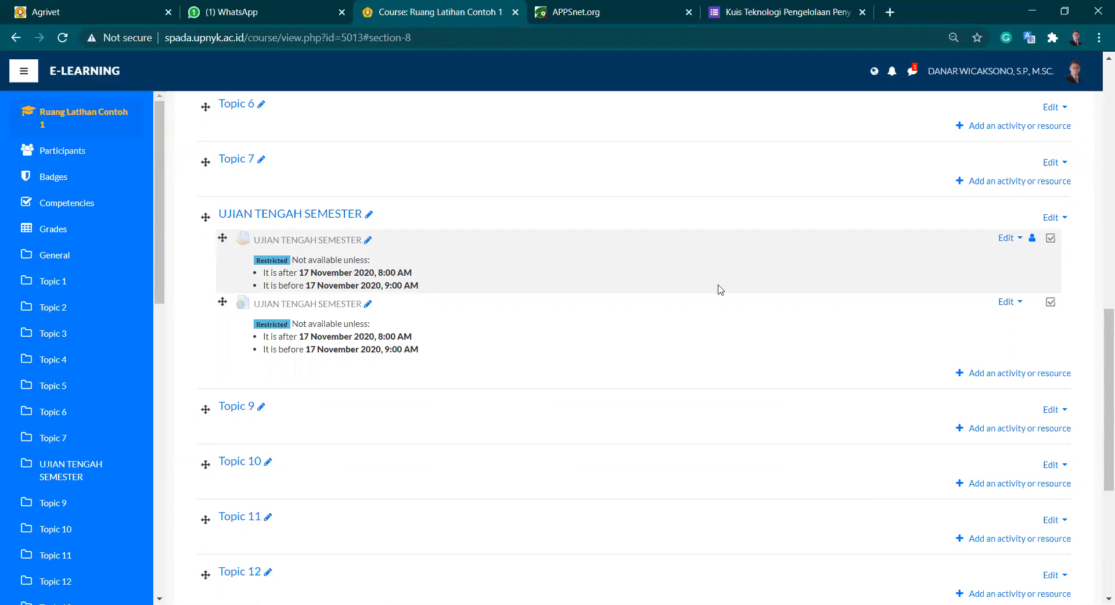
# Open the settings of the UJIAN TENGAH SEMESTER assignment, check its submission dates and access restrictions, then save and return to the course
pyautogui.click(1018, 243)
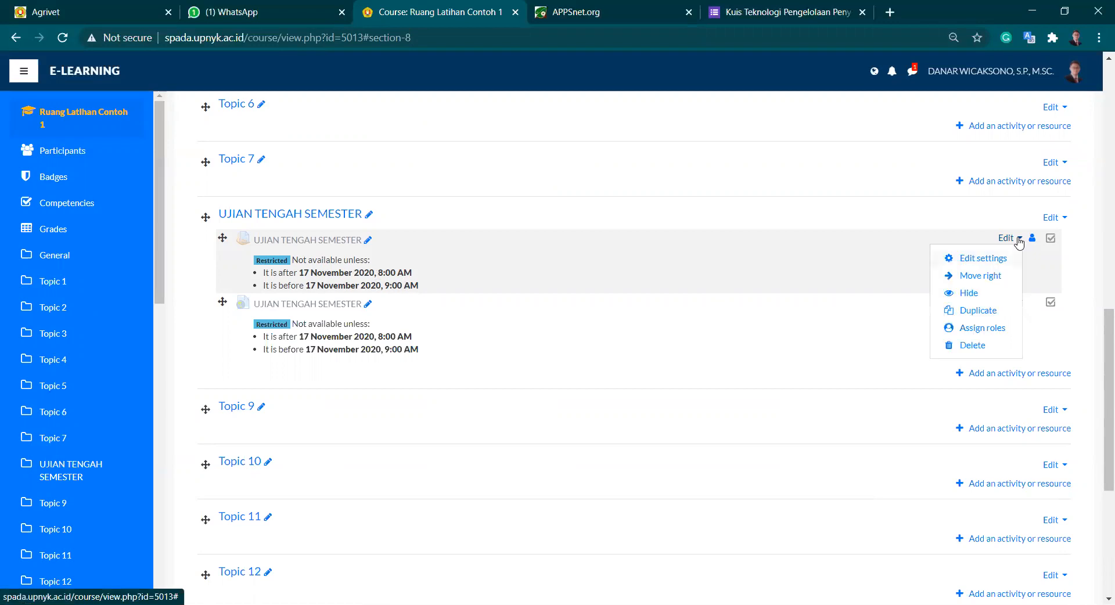
pyautogui.click(1000, 262)
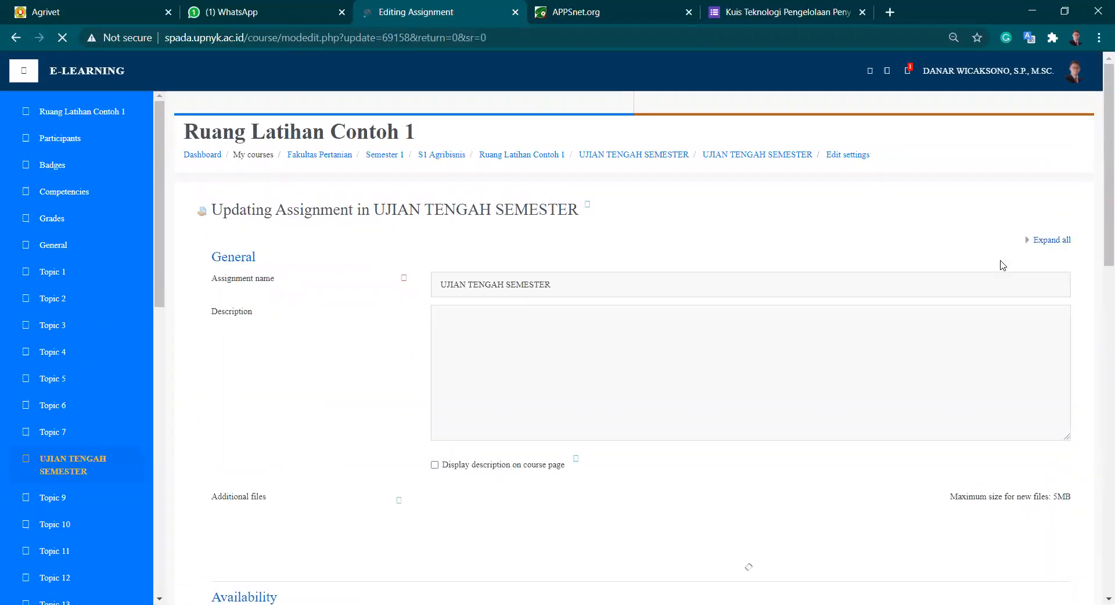
pyautogui.scroll(-3, 1002, 266)
pyautogui.scroll(-10, 1002, 265)
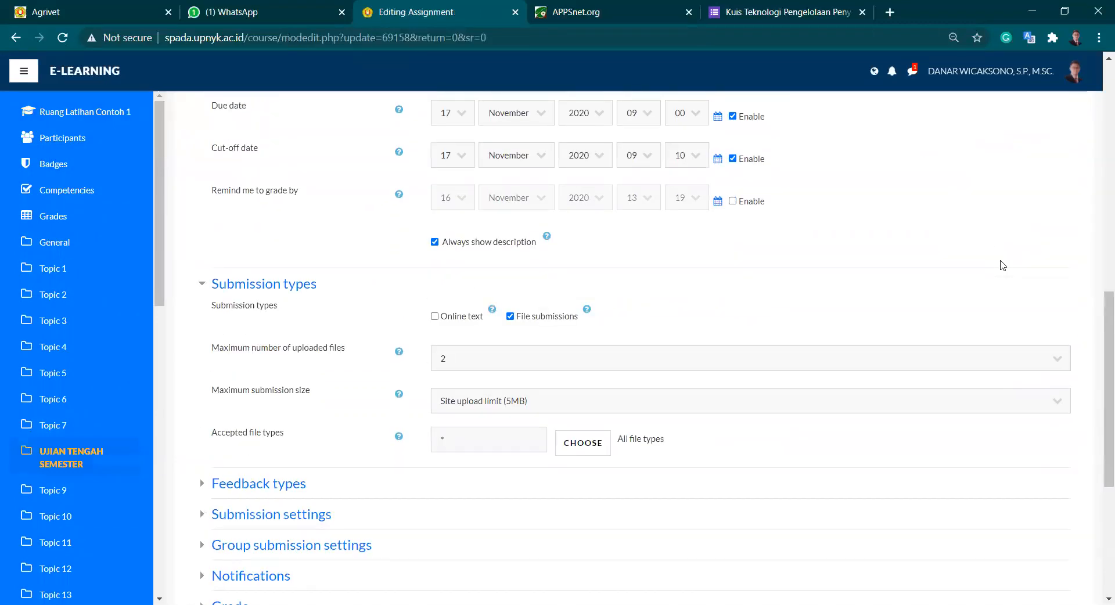
pyautogui.scroll(-1, 1002, 265)
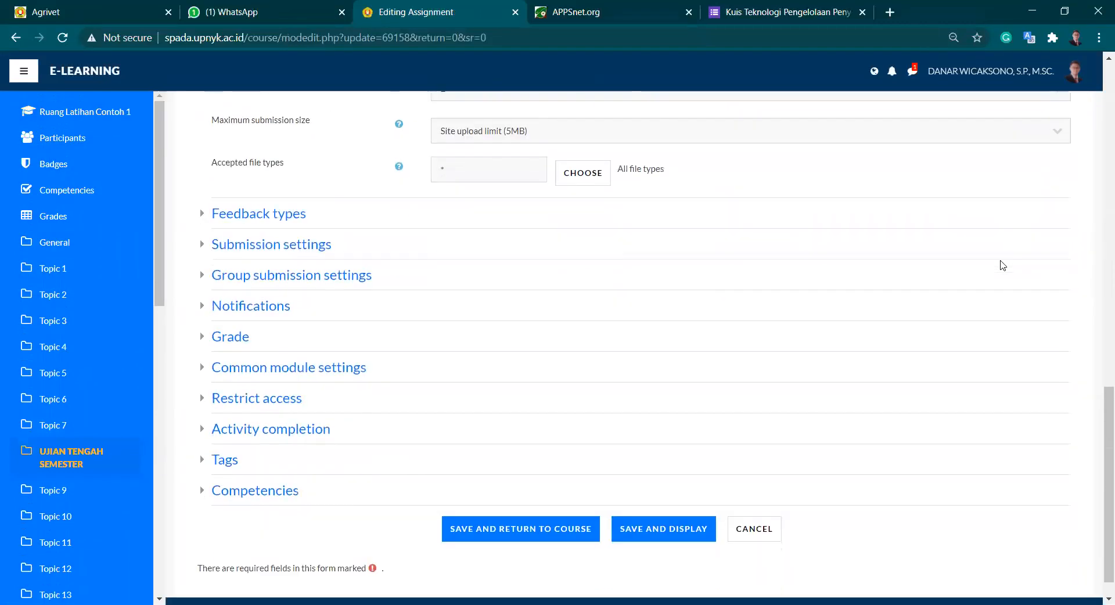
pyautogui.click(279, 399)
pyautogui.scroll(-3, 279, 399)
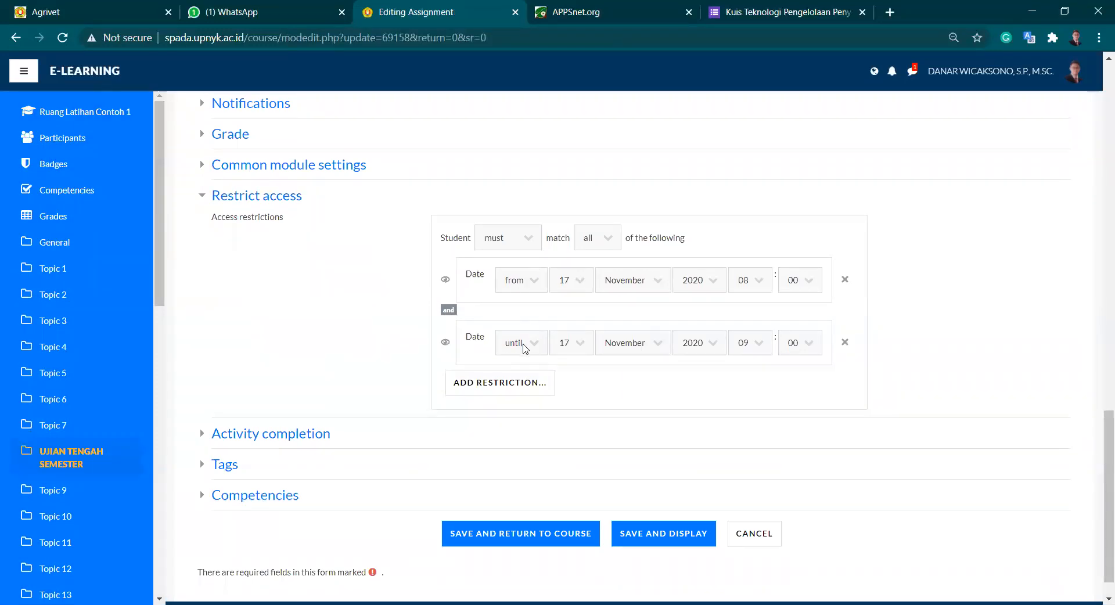
pyautogui.click(557, 533)
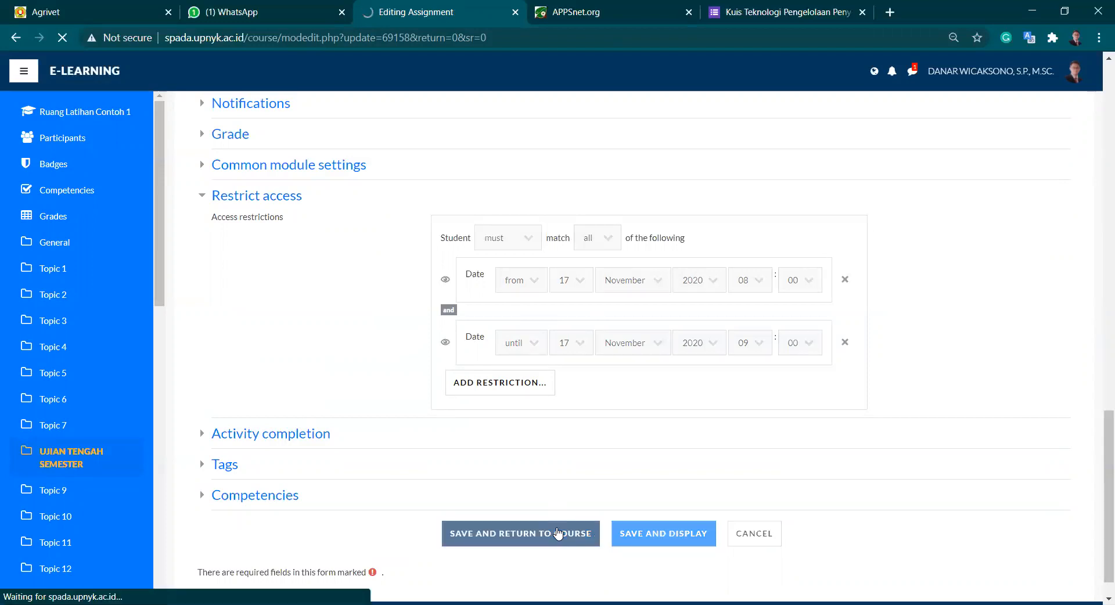